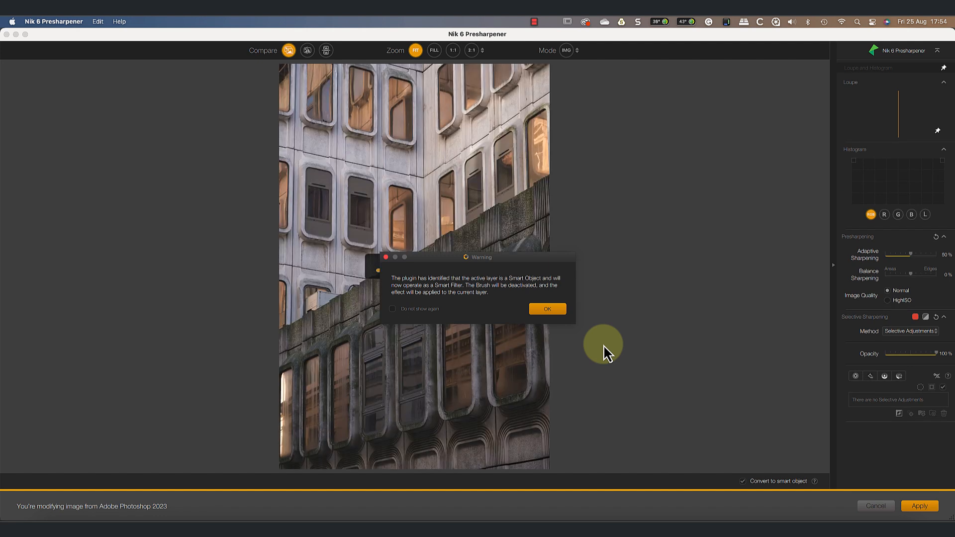
Dismiss the Smart Object warning and inspect the building photo at different magnifications, finishing at 2:1
click(549, 315)
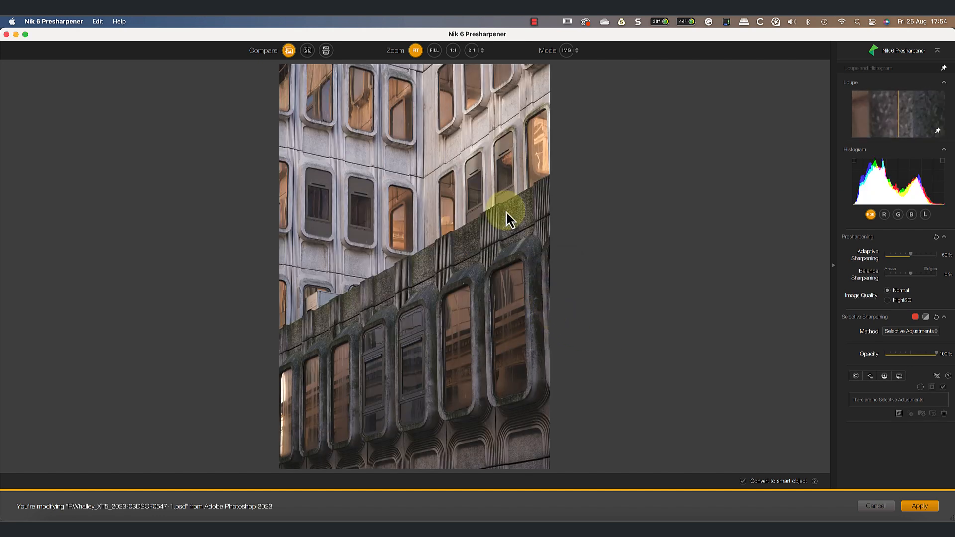
click(452, 50)
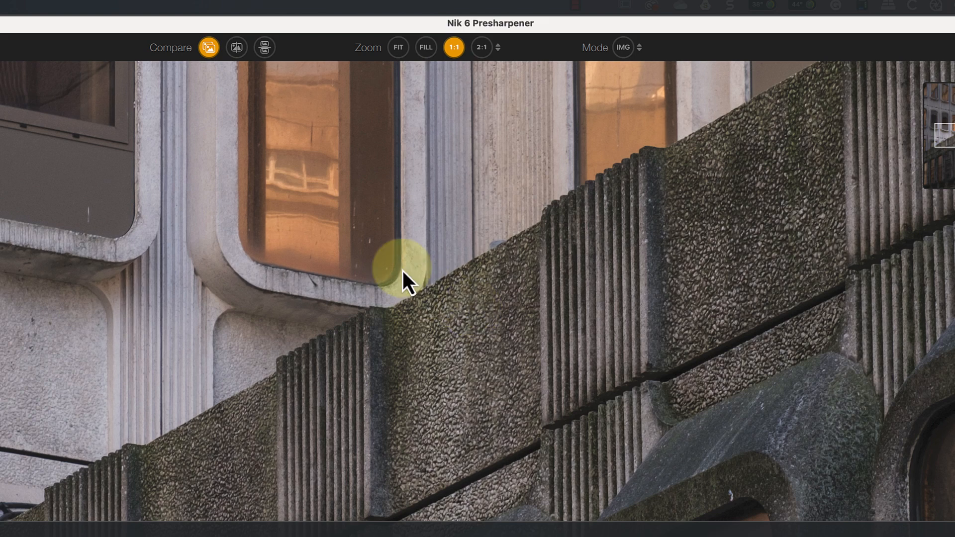
click(482, 48)
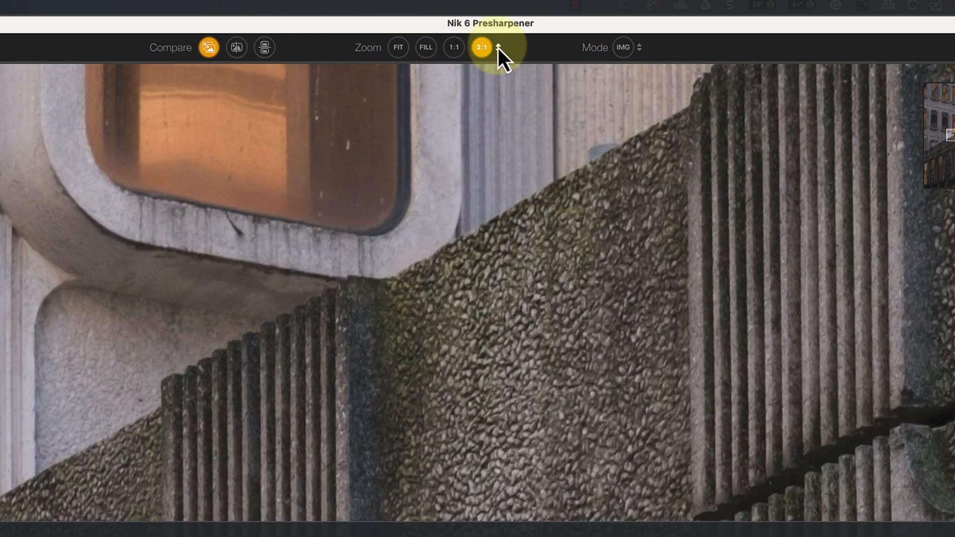
click(498, 48)
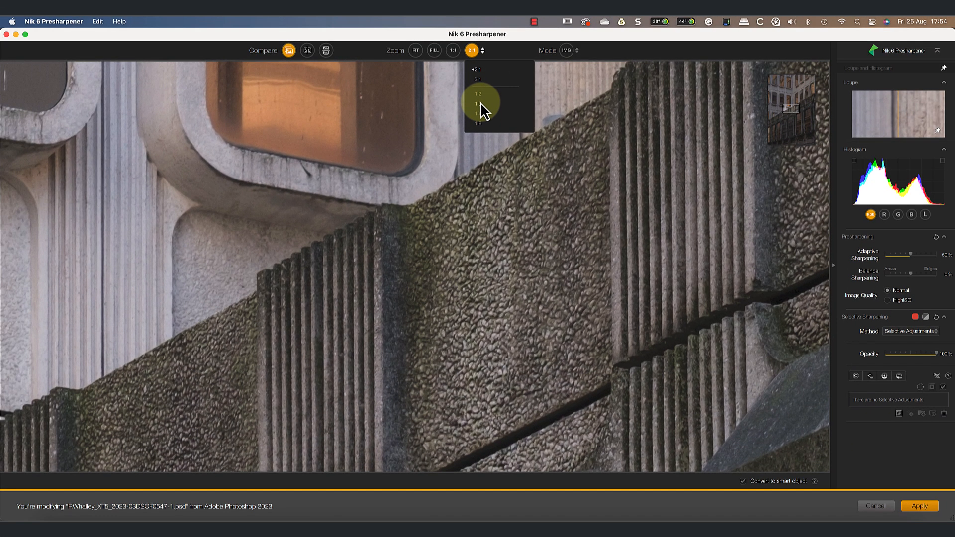
click(485, 112)
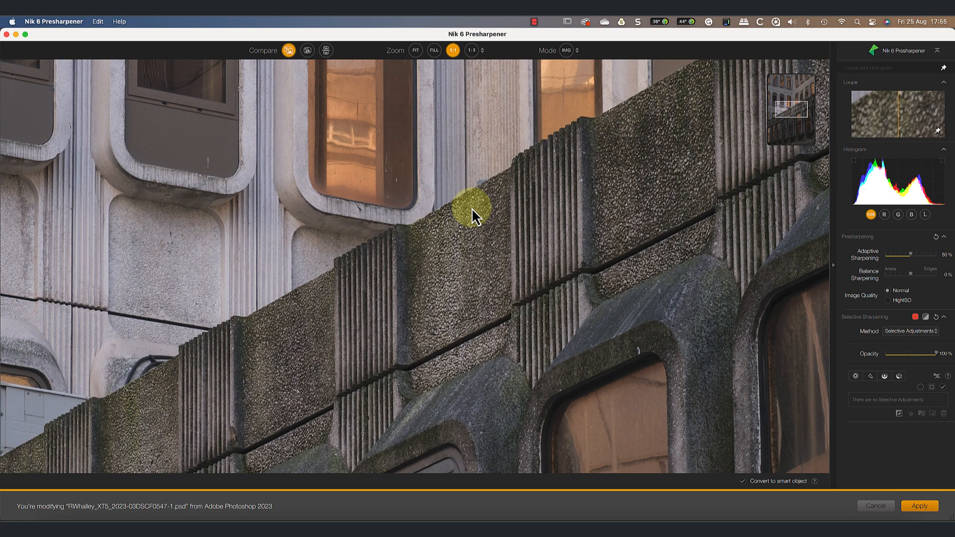
click(483, 51)
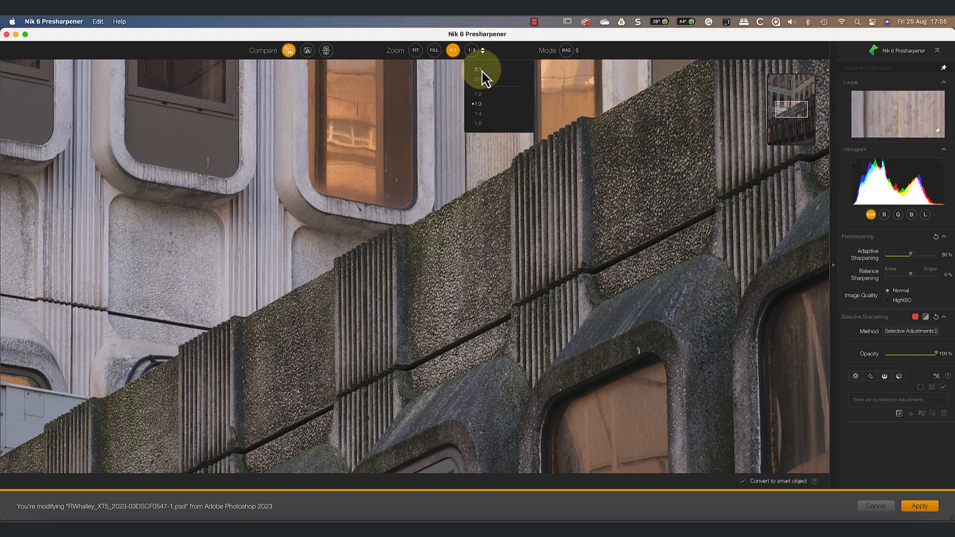
click(477, 70)
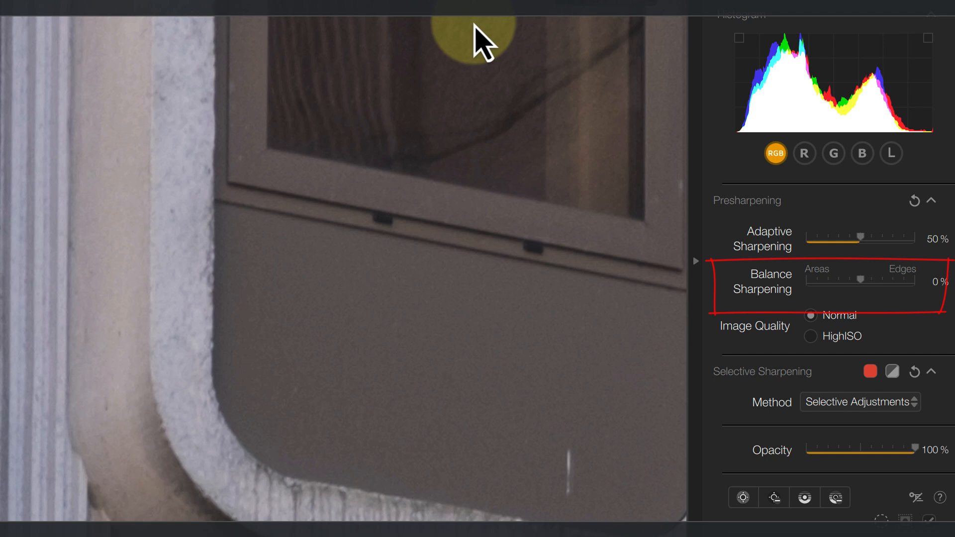
Set Adaptive Sharpening to 100% and compare the sharpened and original image around the windows in a split preview
click(863, 239)
drag(899, 240, 923, 241)
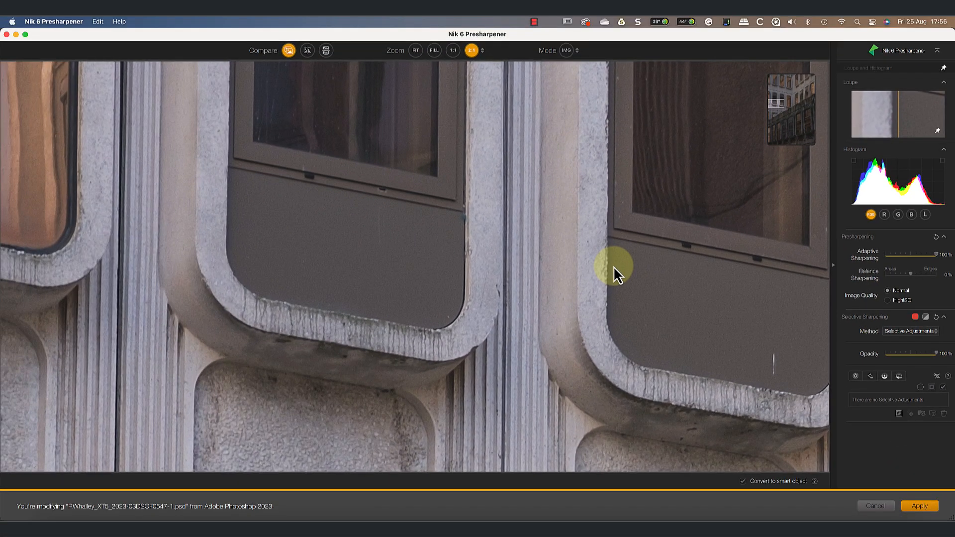
click(308, 50)
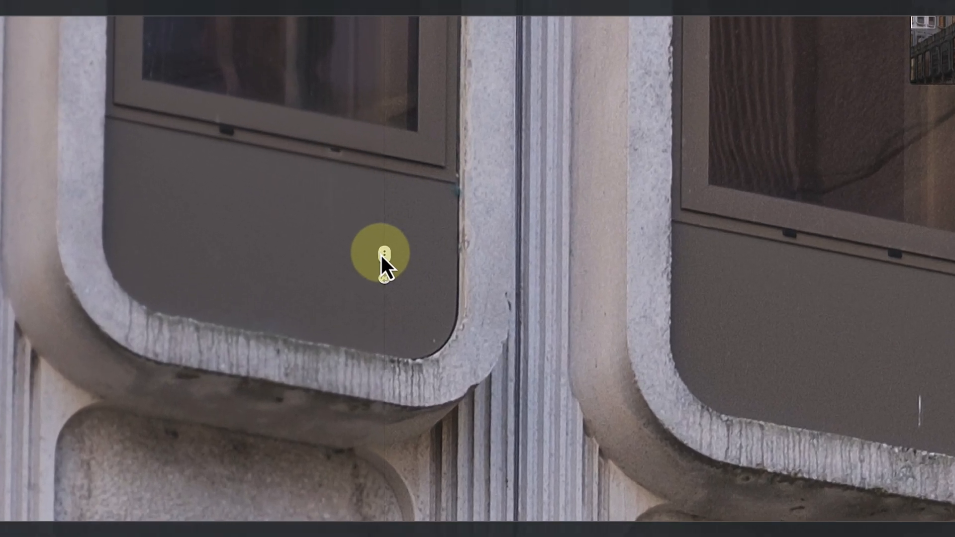
drag(381, 256, 282, 252)
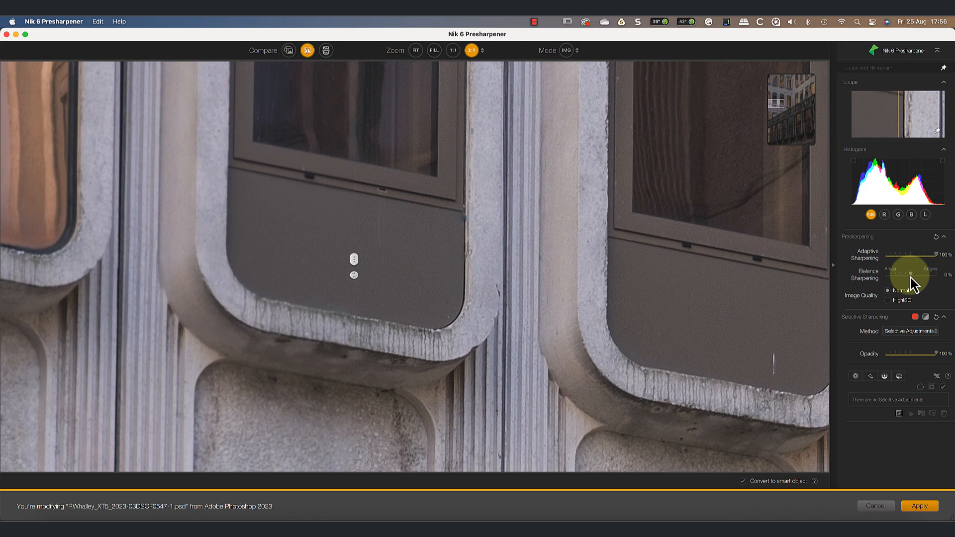
Try Balance Sharpening at -100% towards Areas and at 100% towards Edges, comparing against the original with the split preview
drag(908, 275, 882, 286)
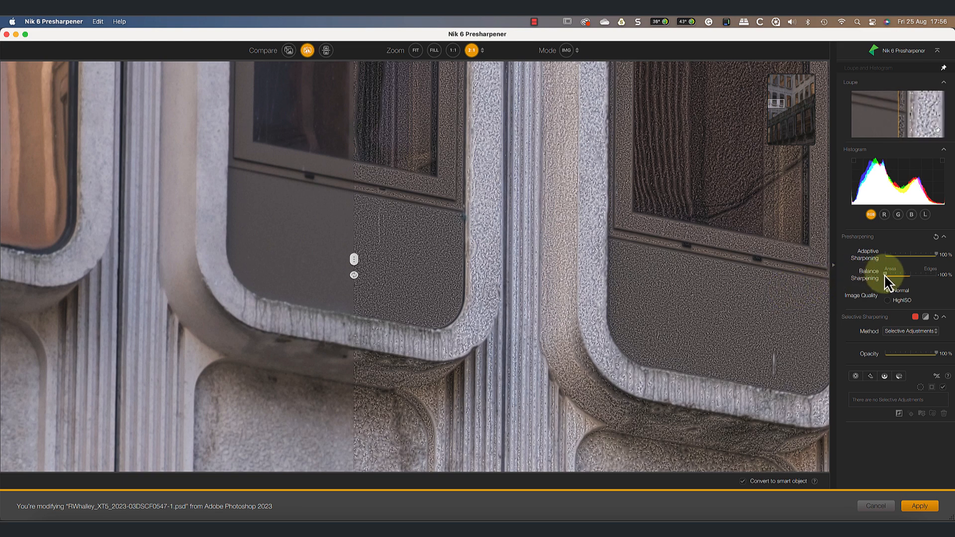
drag(885, 274, 943, 286)
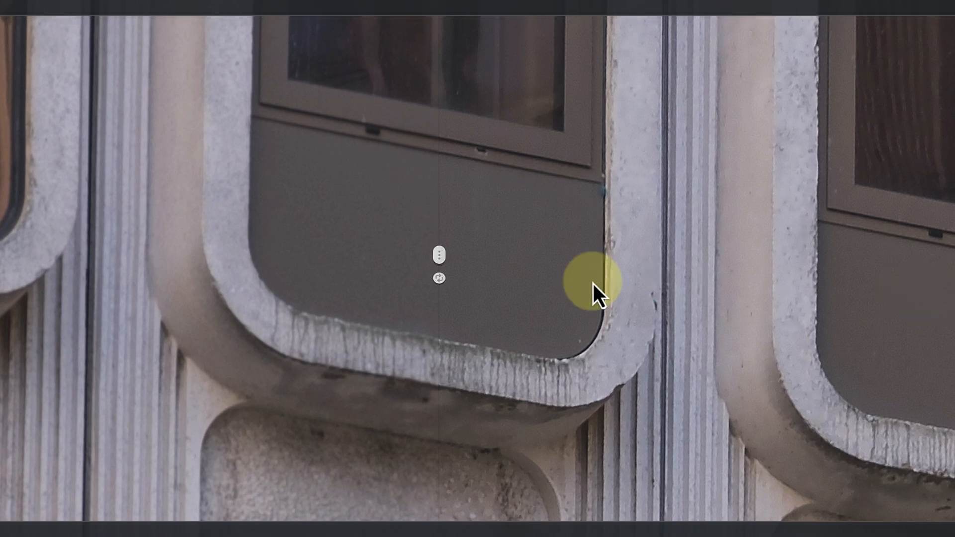
drag(438, 255, 458, 271)
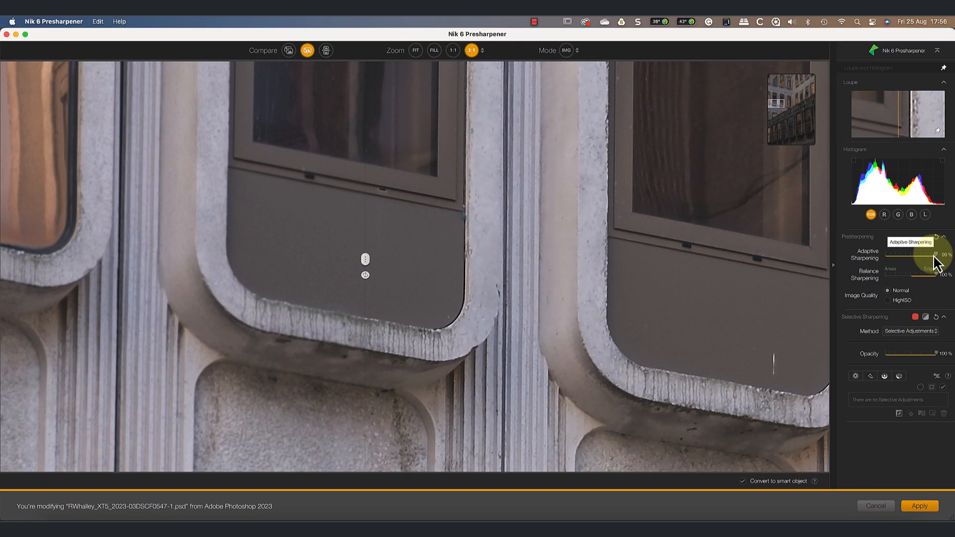
Set Adaptive Sharpening to 83% and Balance Sharpening to 30%
drag(937, 262, 917, 277)
click(373, 285)
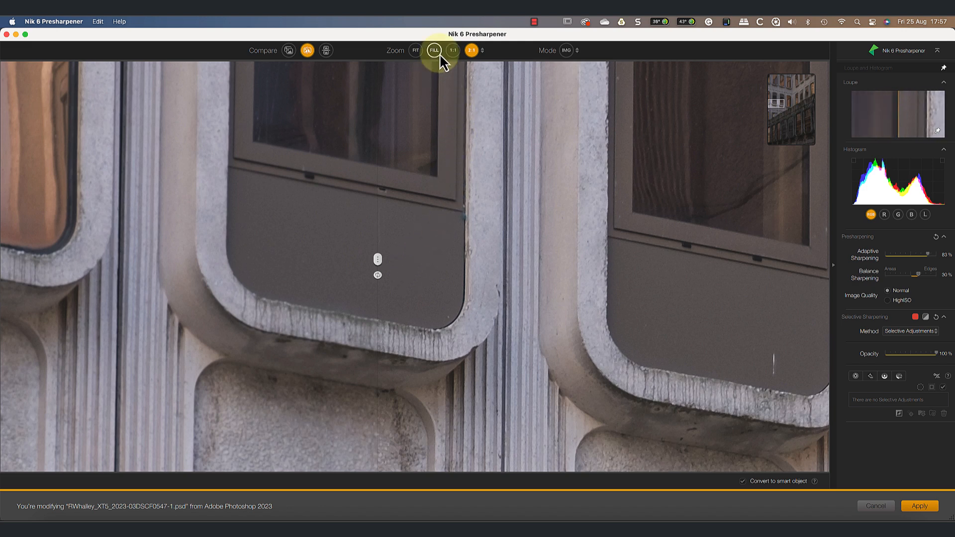
Add a control line covering the pale upper building, set Luminance to 55% and Chrominance to 56%, and compare the selective sharpening
click(416, 50)
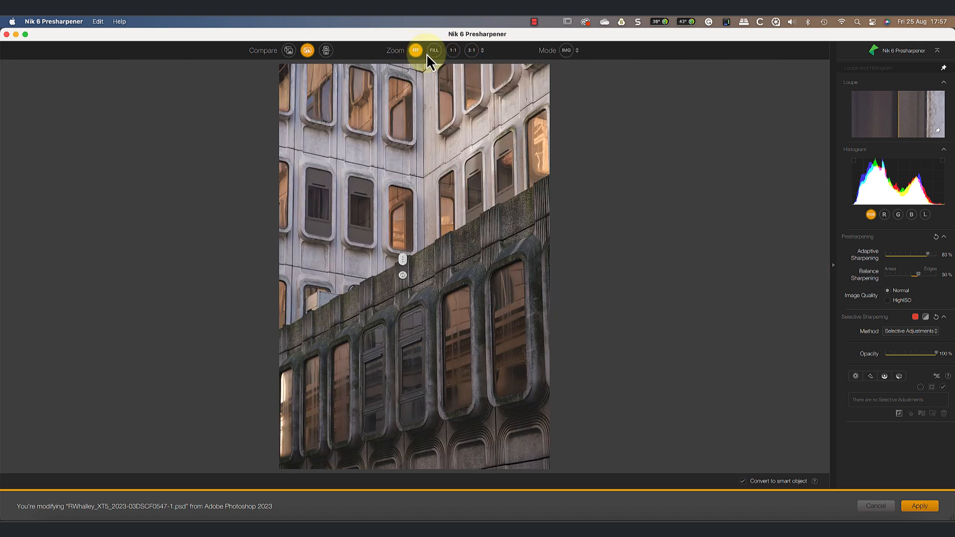
click(884, 377)
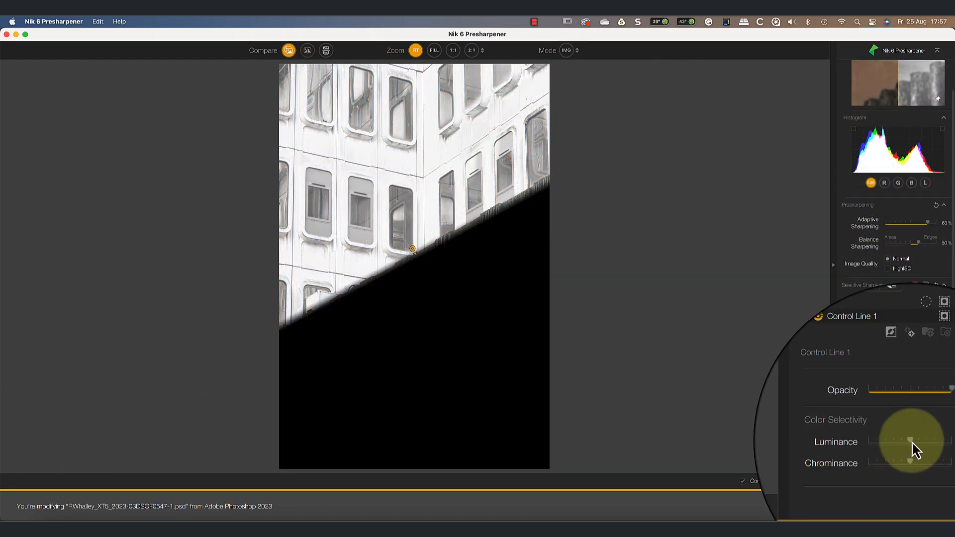
drag(911, 441, 915, 441)
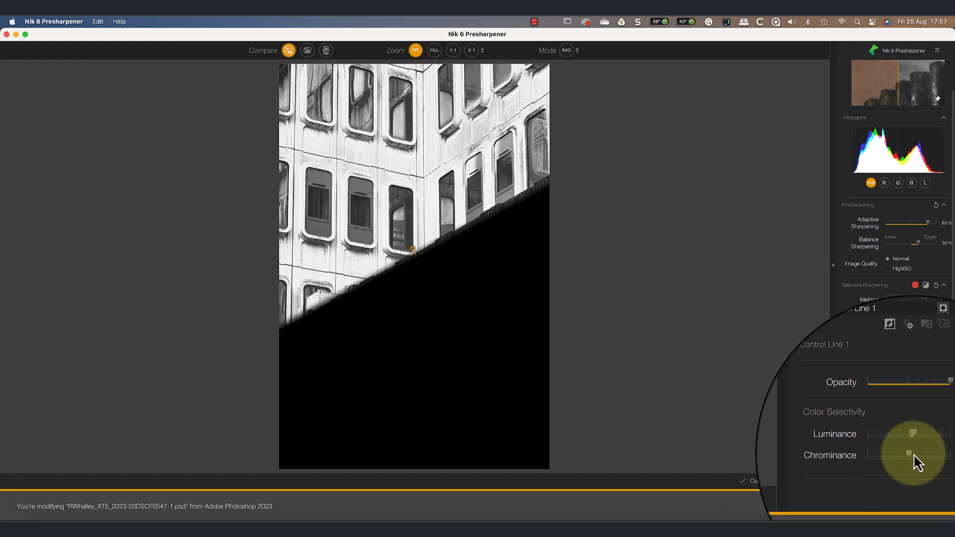
drag(911, 453, 913, 454)
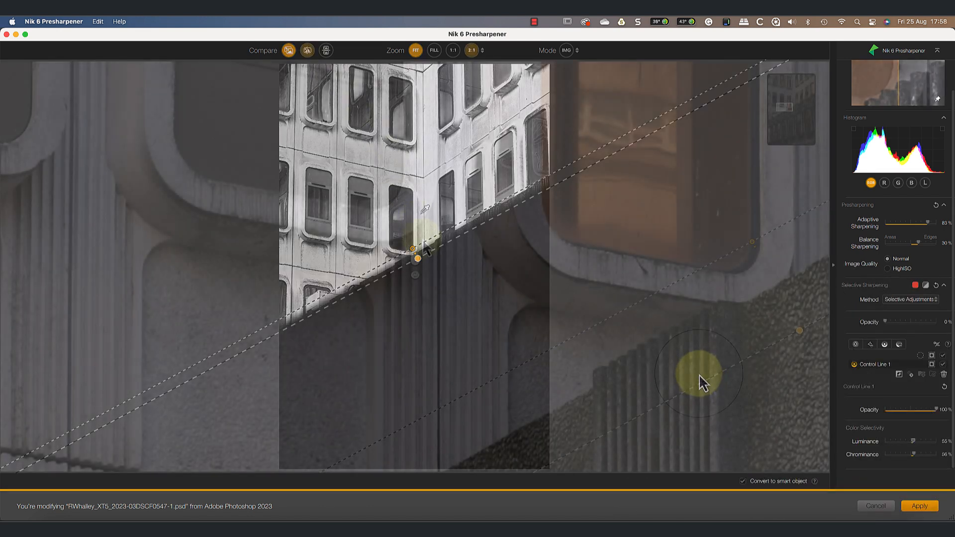
click(427, 251)
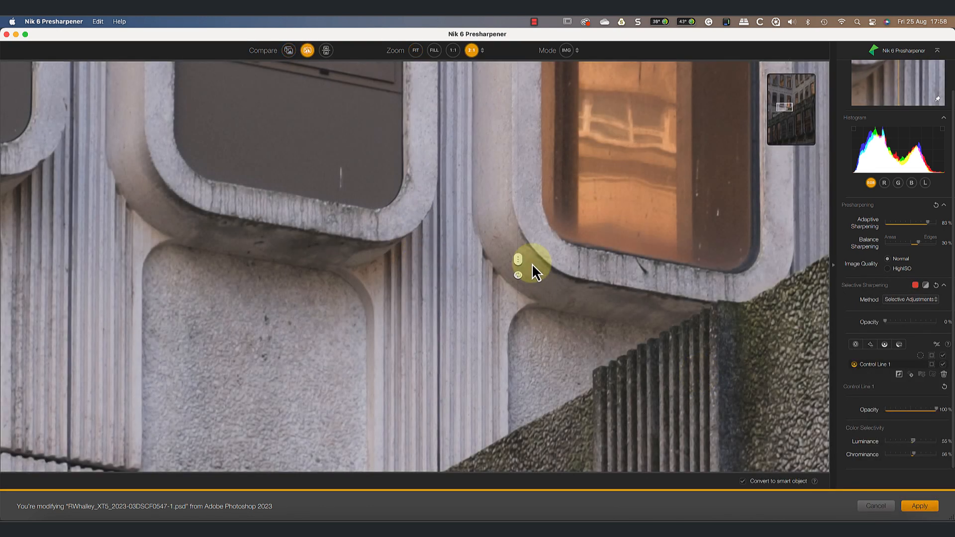
drag(682, 263, 285, 260)
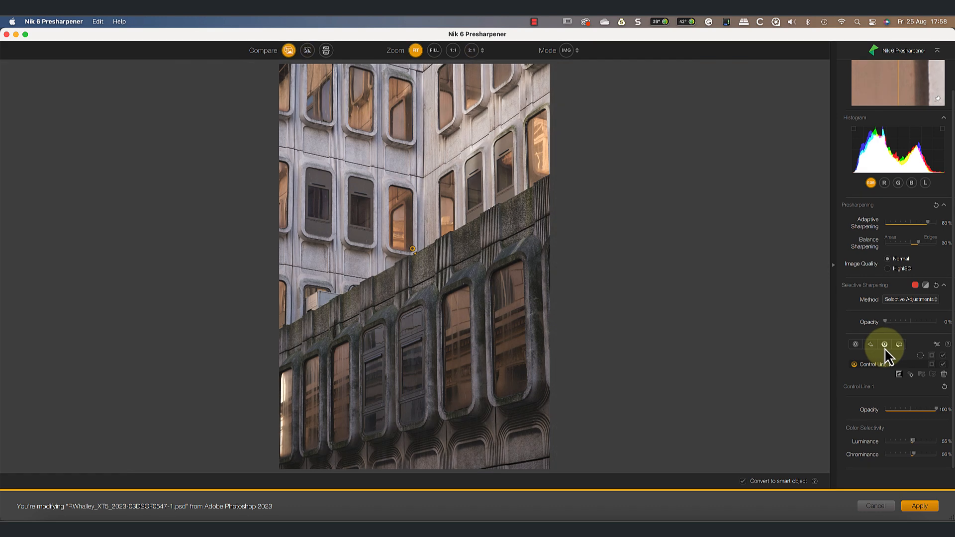
Add a second control line covering the dark lower building, with Luminance 55%, Chrominance 57% and Opacity 35%
click(885, 344)
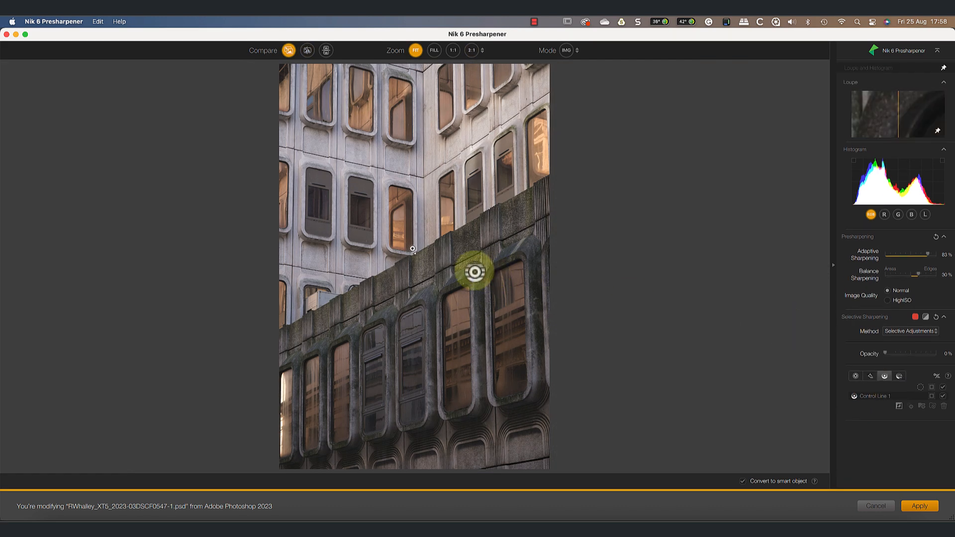
click(405, 266)
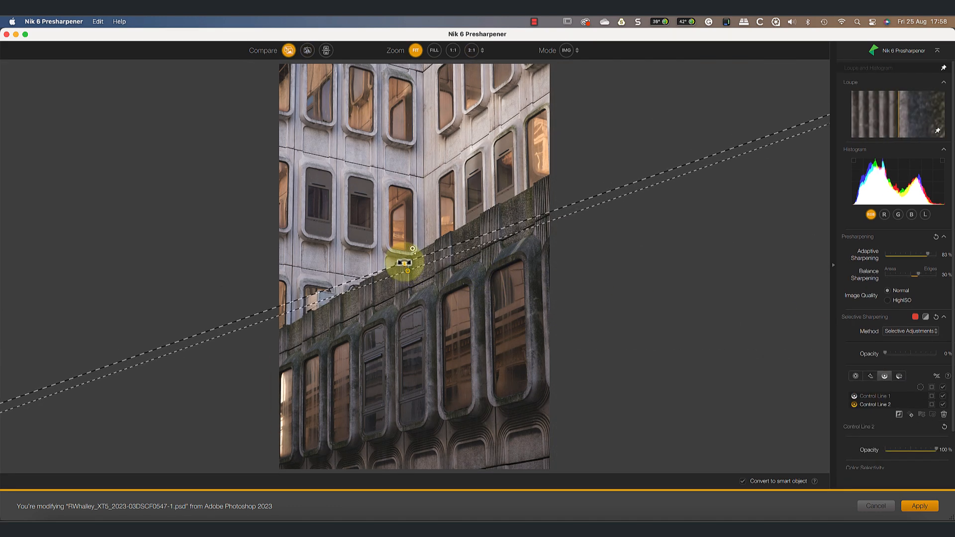
drag(402, 258, 400, 256)
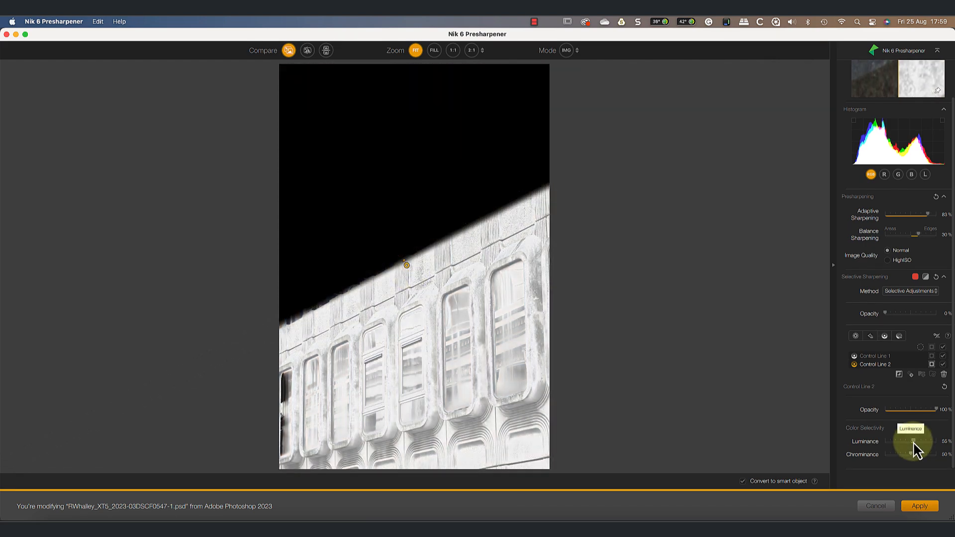
drag(912, 441, 916, 455)
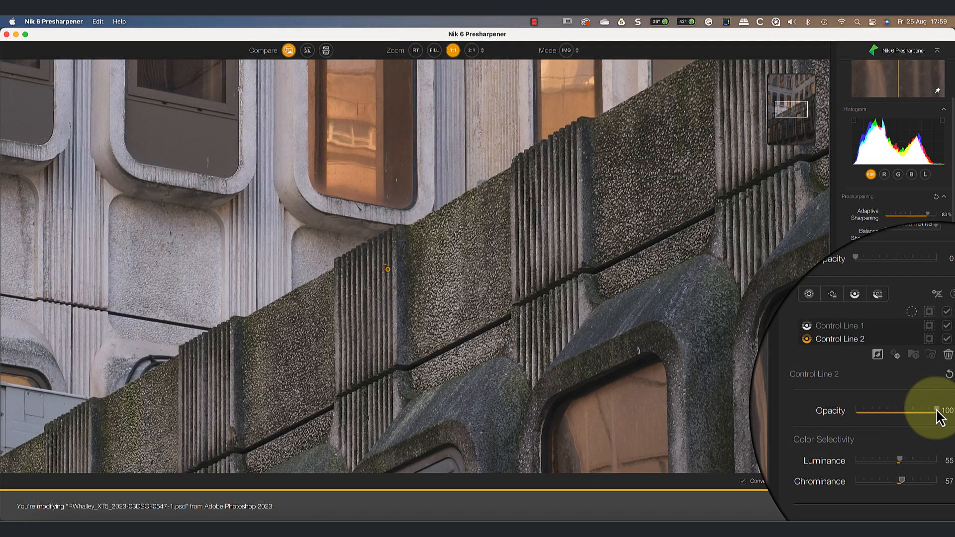
drag(937, 410, 904, 412)
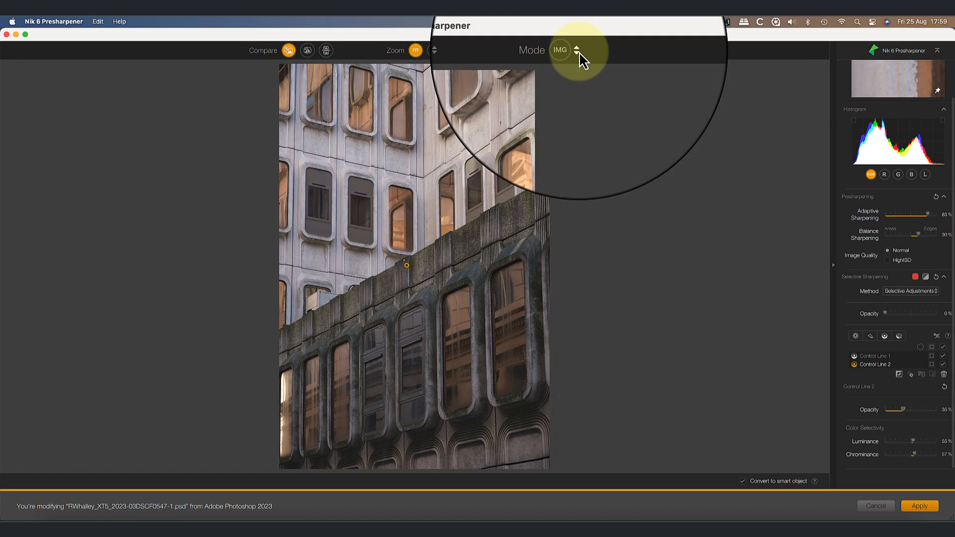
Fine-tune the second control line's opacity to 34% while viewing the Effect Mask, and return to the Sharpened Image view
click(579, 52)
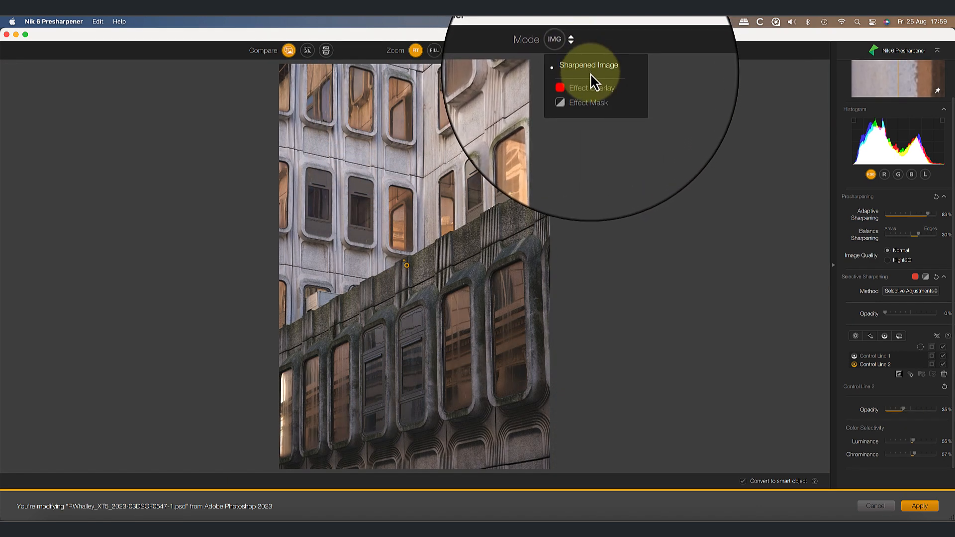
click(589, 101)
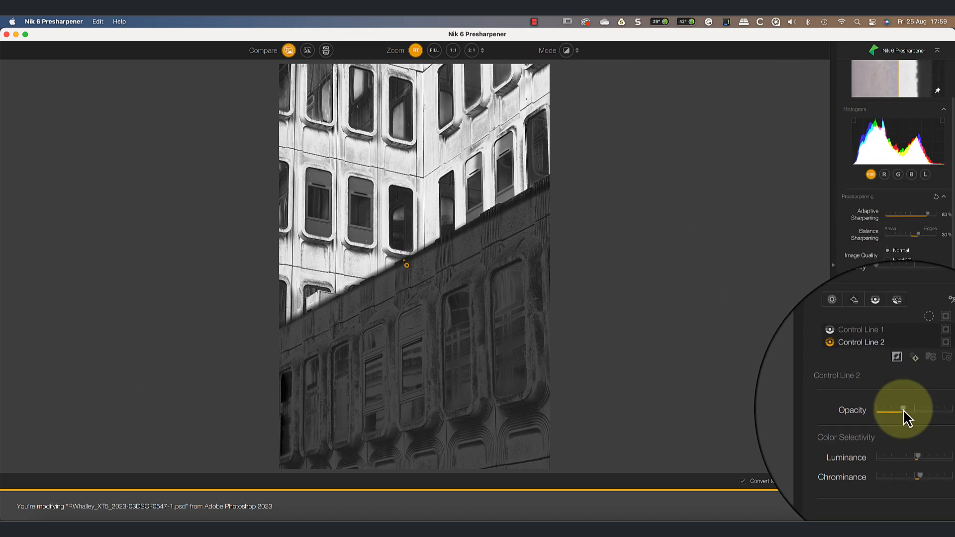
mouse_move(903, 410)
mouse_down()
mouse_move(914, 410)
mouse_move(902, 411)
mouse_up()
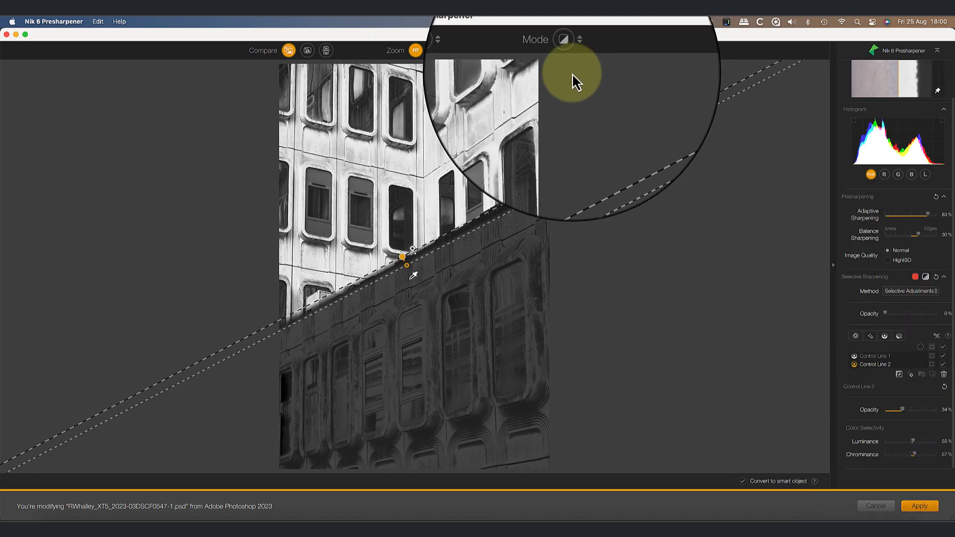
click(577, 52)
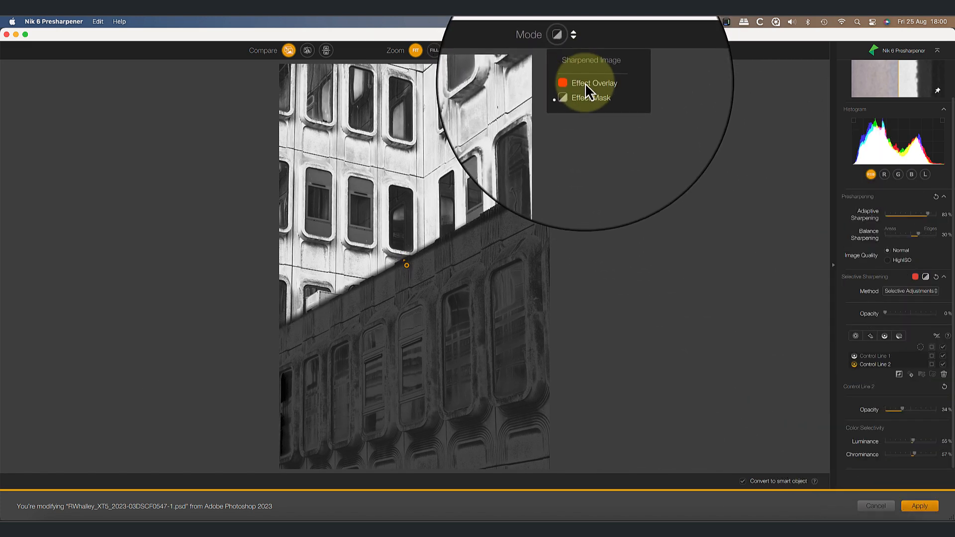
click(581, 69)
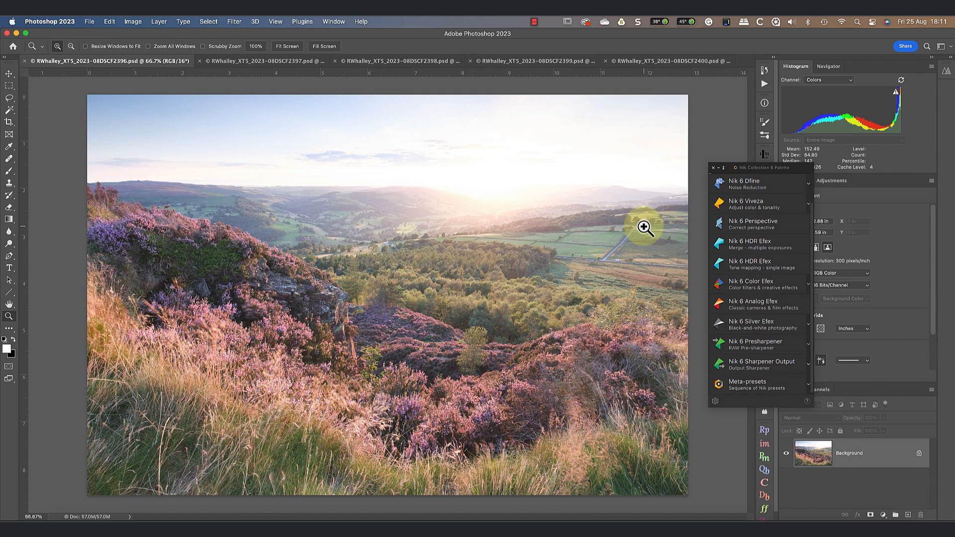
In Photoshop, look through the open bracketed exposures of the heather landscape, from DSCF2397 to DSCF2400
click(284, 62)
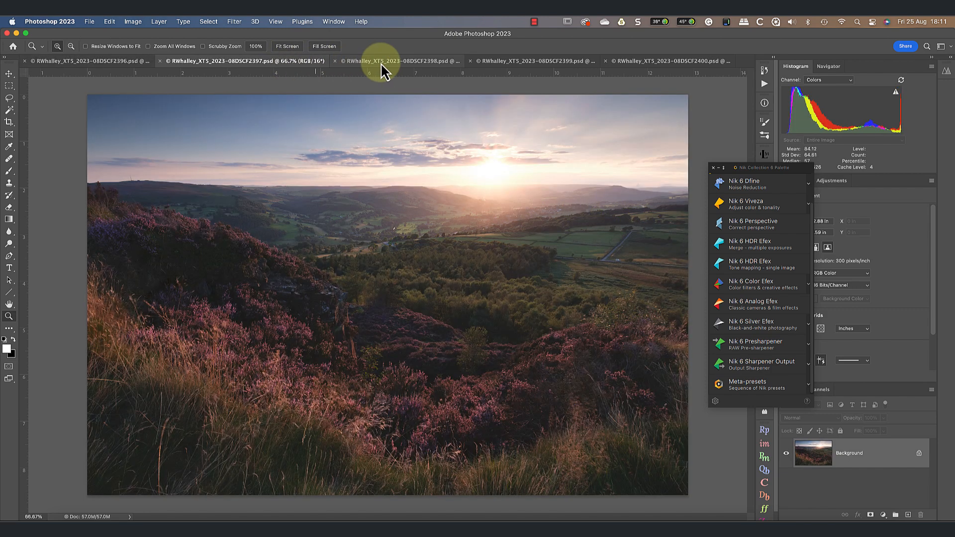
click(381, 62)
click(500, 62)
click(631, 59)
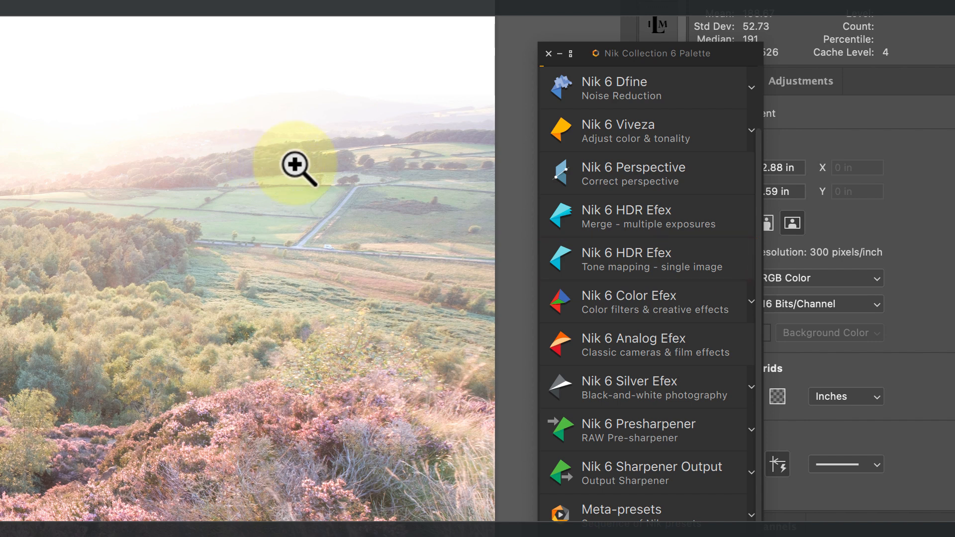
Load all five open exposures, DSCF2396 to DSCF2400, into HDR Efex Merge without using a Photoshop Smart Object
click(594, 216)
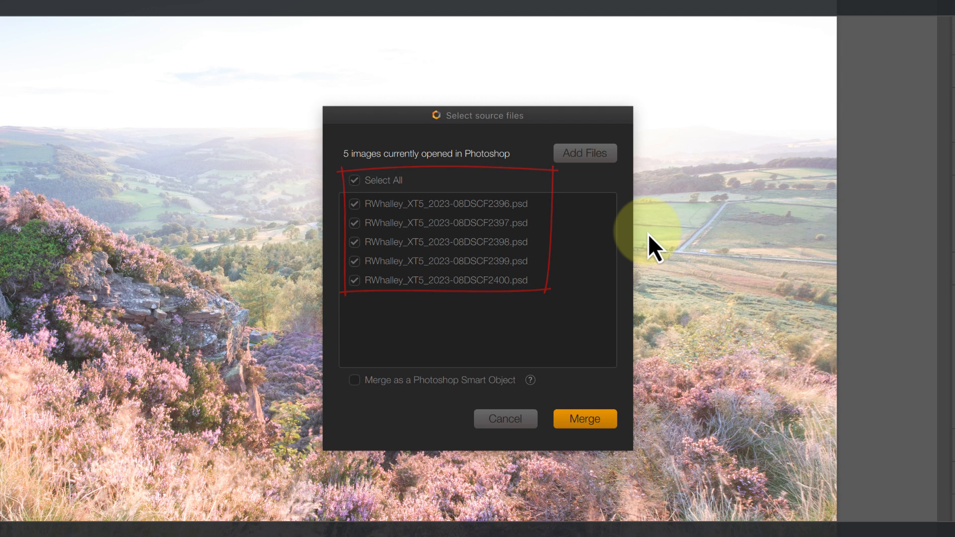
click(354, 204)
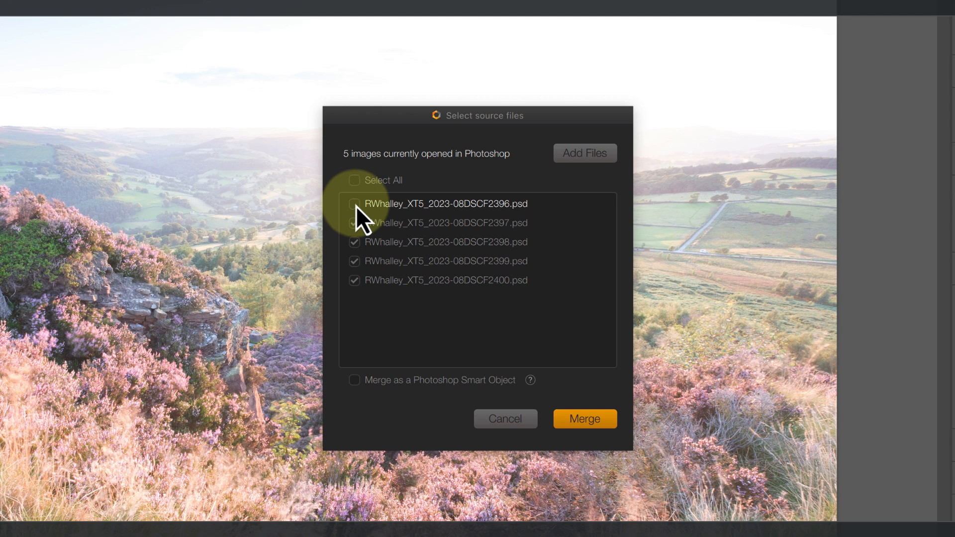
click(355, 204)
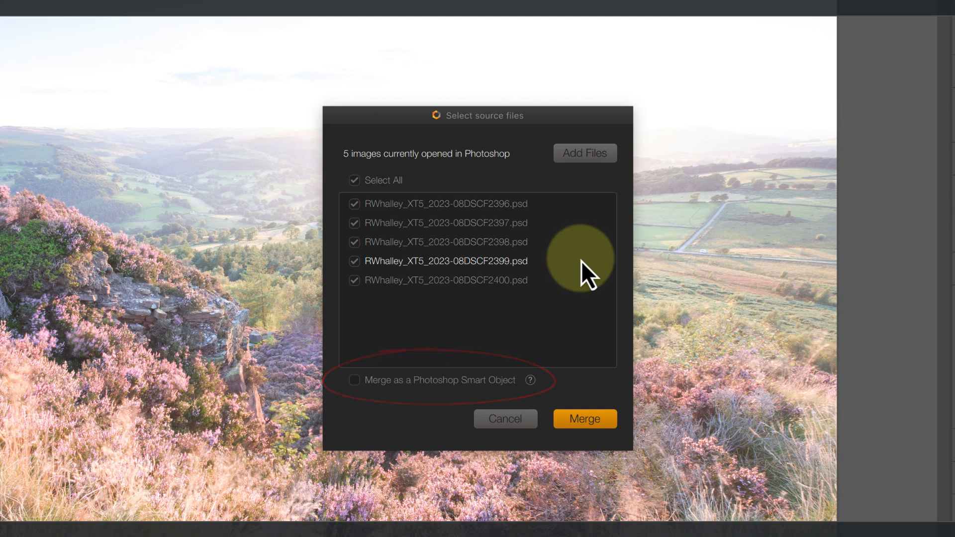
click(583, 419)
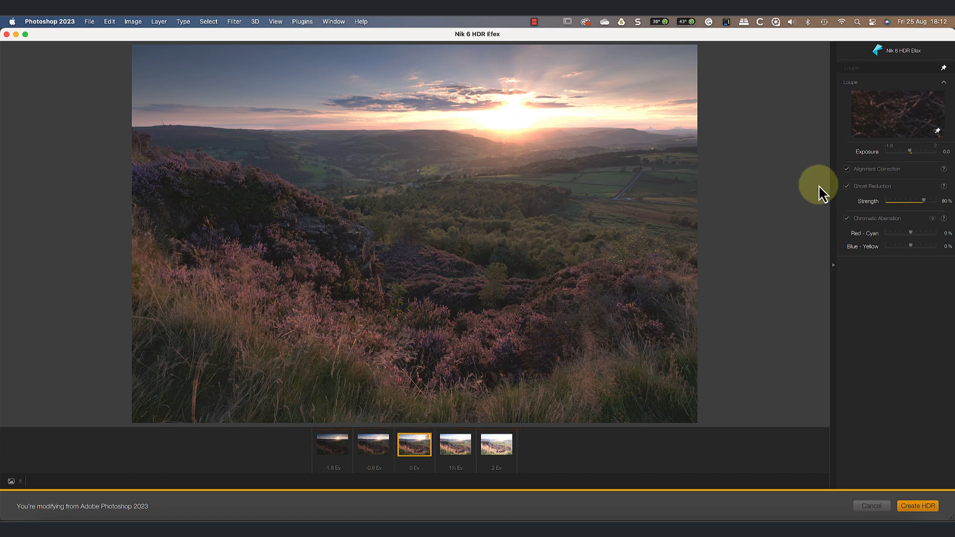
Try the merge without Alignment Correction, with the fourth exposure as reference and without Ghost Reduction, and restore the 0 Ev reference and both corrections
click(847, 169)
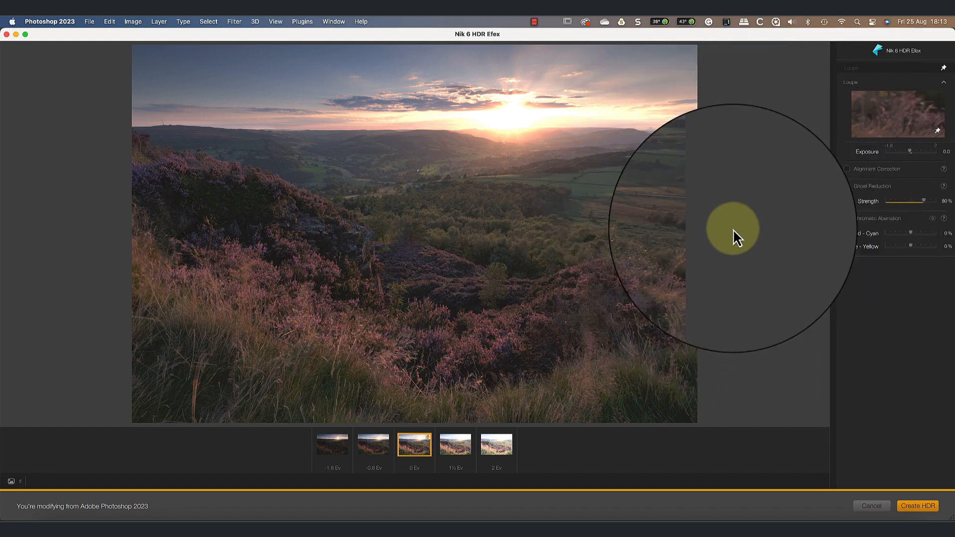
click(449, 455)
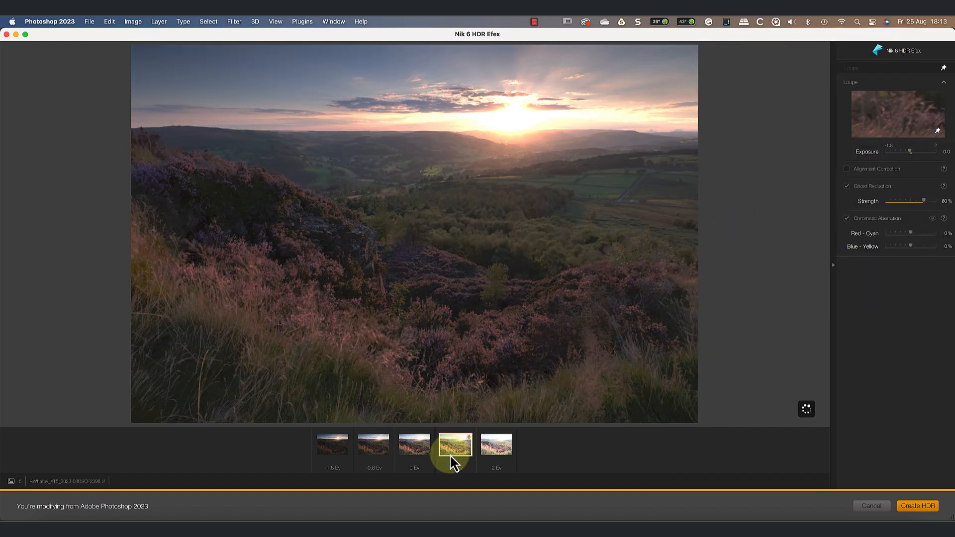
click(421, 458)
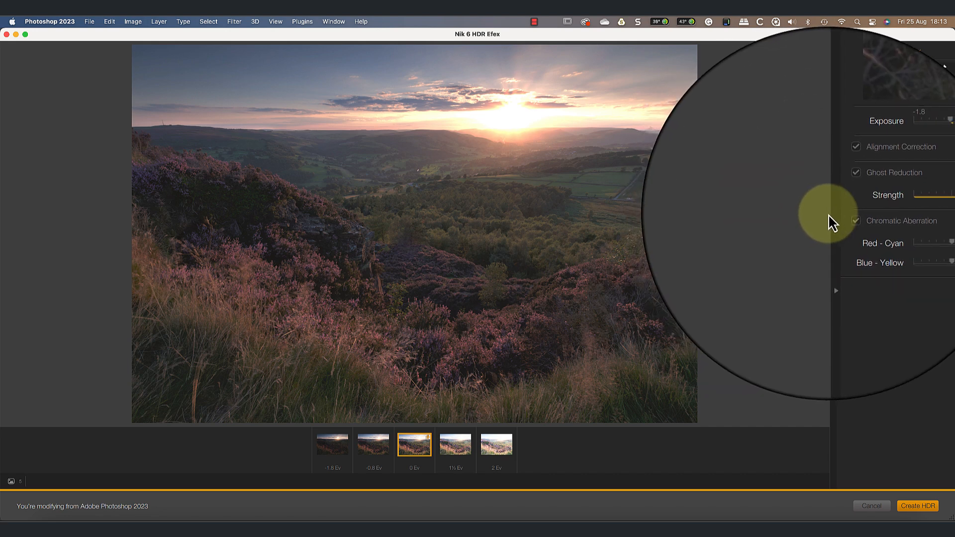
click(847, 186)
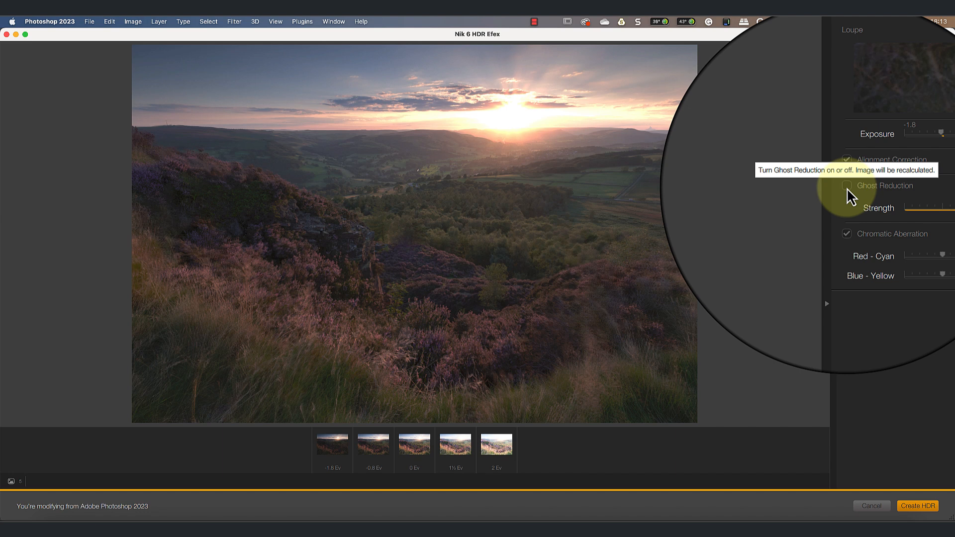
click(847, 186)
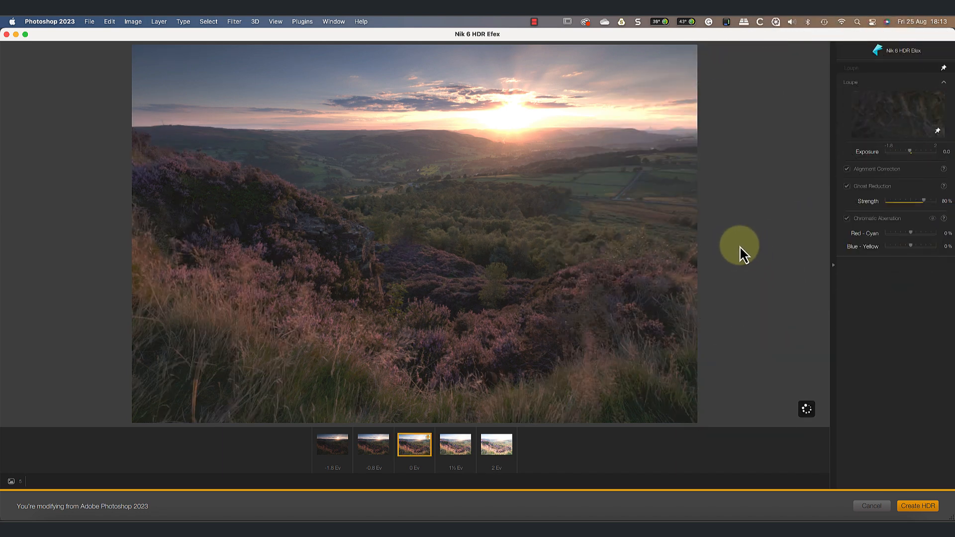
click(918, 506)
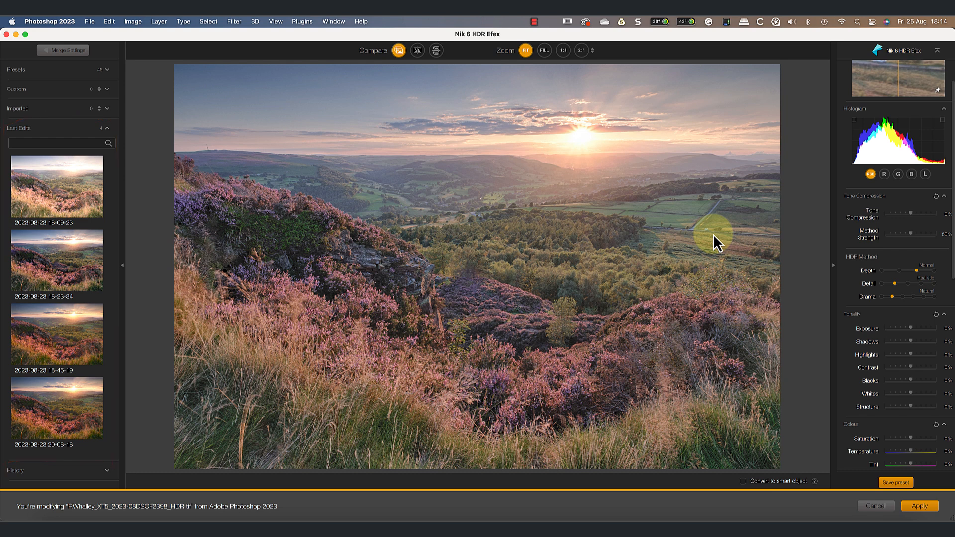
mouse_move(43, 265)
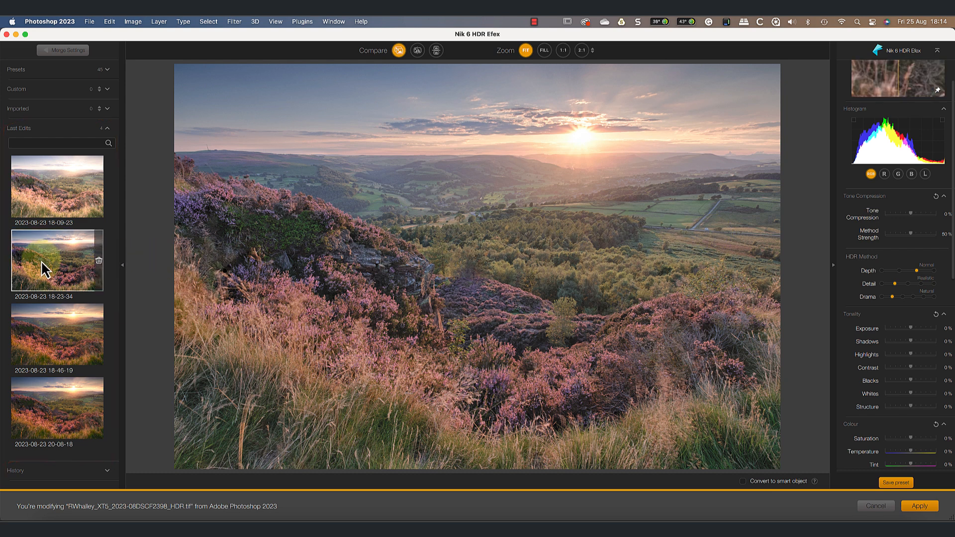
click(43, 411)
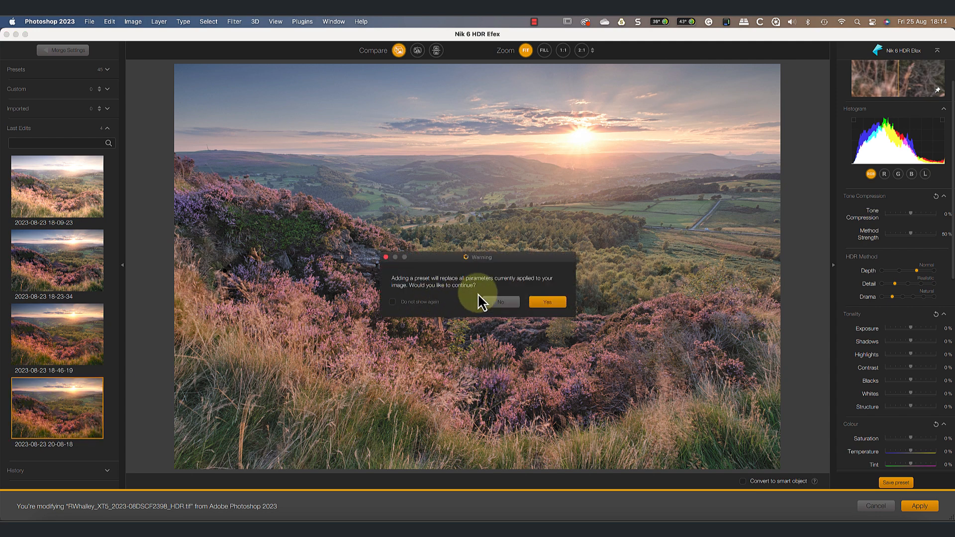
click(547, 302)
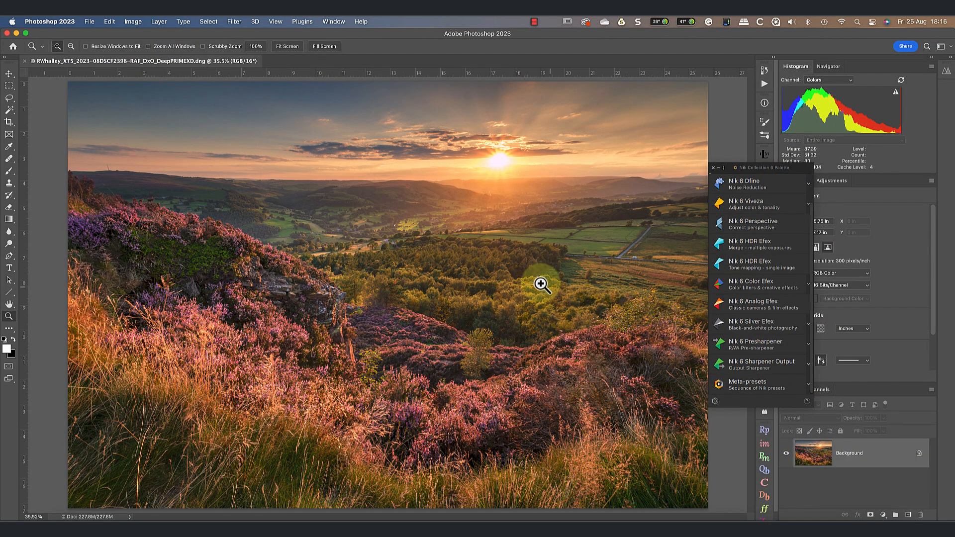
In Photoshop, resize the finished heather landscape to a width of 15 inches
click(139, 21)
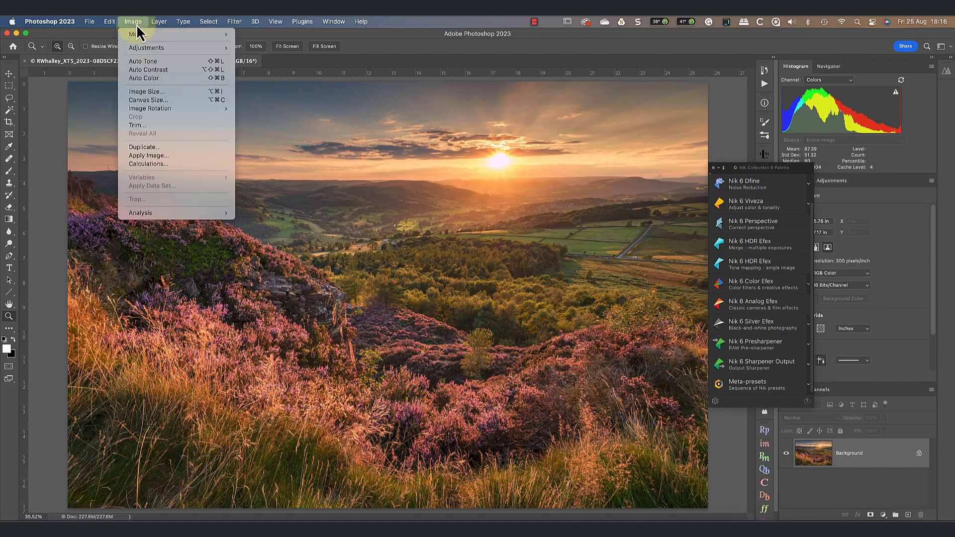
click(153, 91)
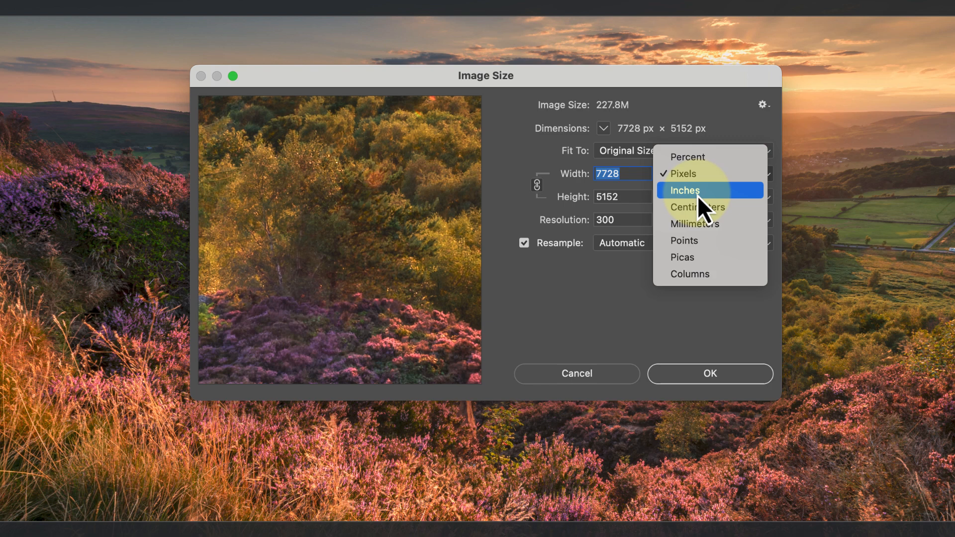
click(697, 194)
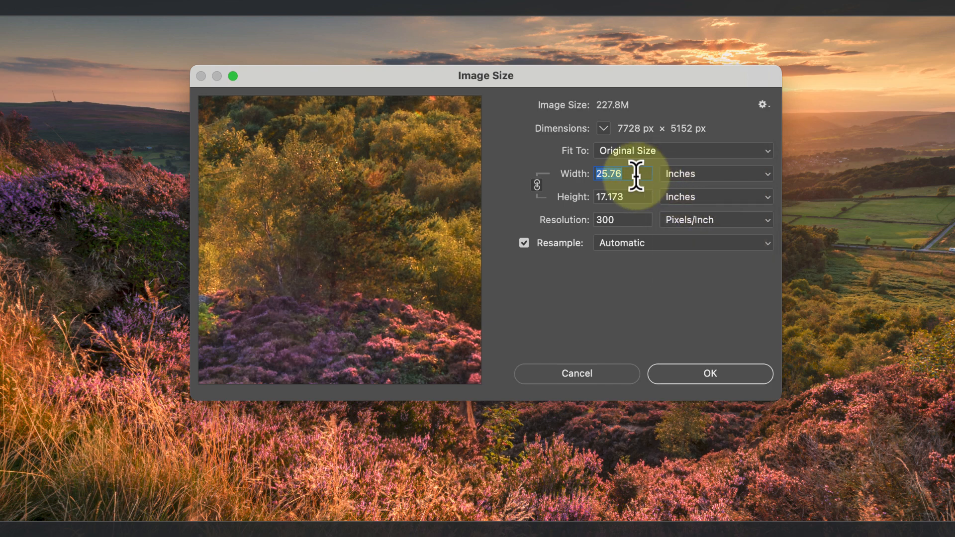
text(15)
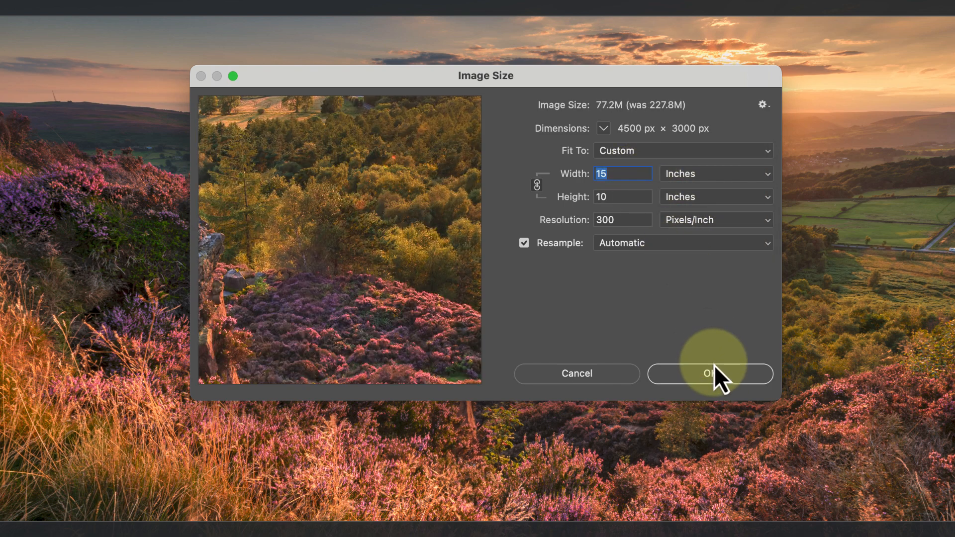
click(714, 373)
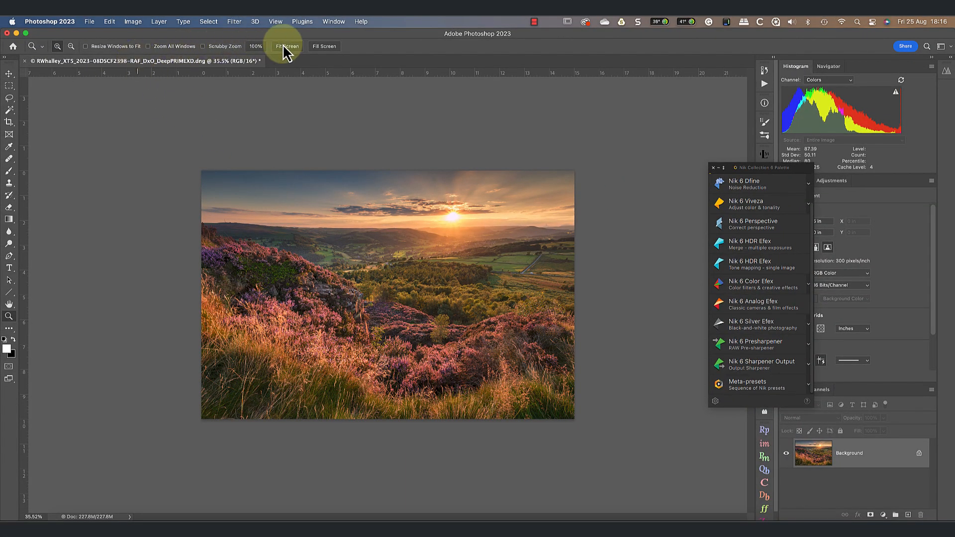
click(306, 4)
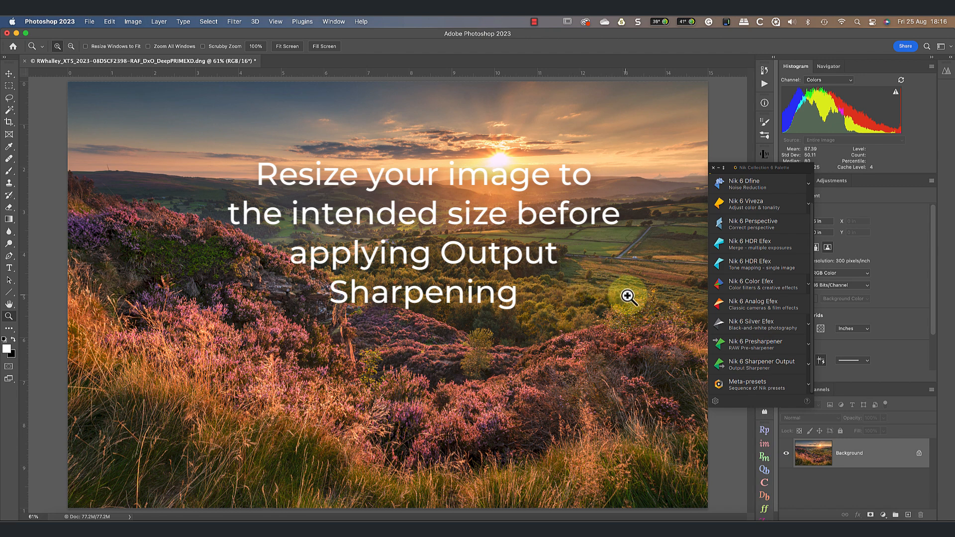
Open the resized image in Nik 6 Sharpener Output and apply the custom preset Epson 3880 Luster Auto
click(749, 366)
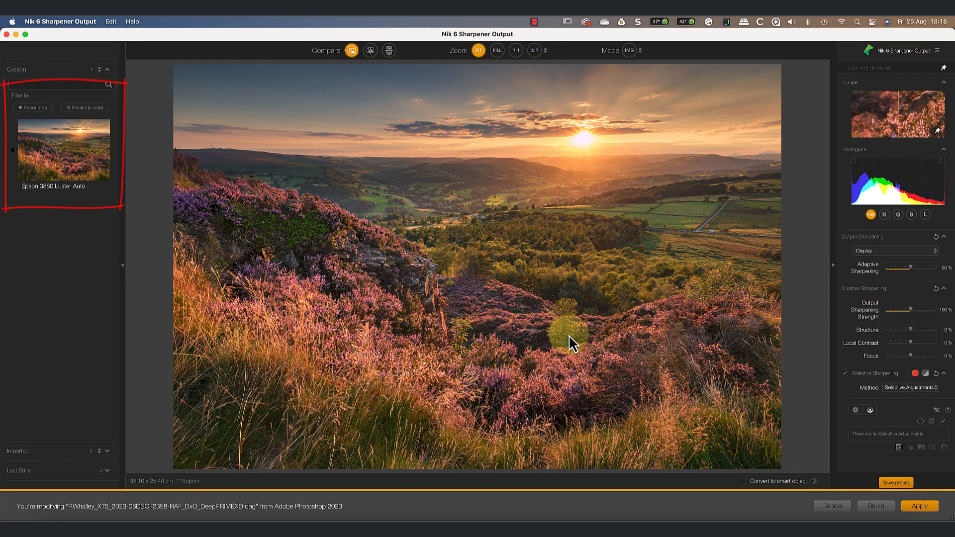
click(68, 159)
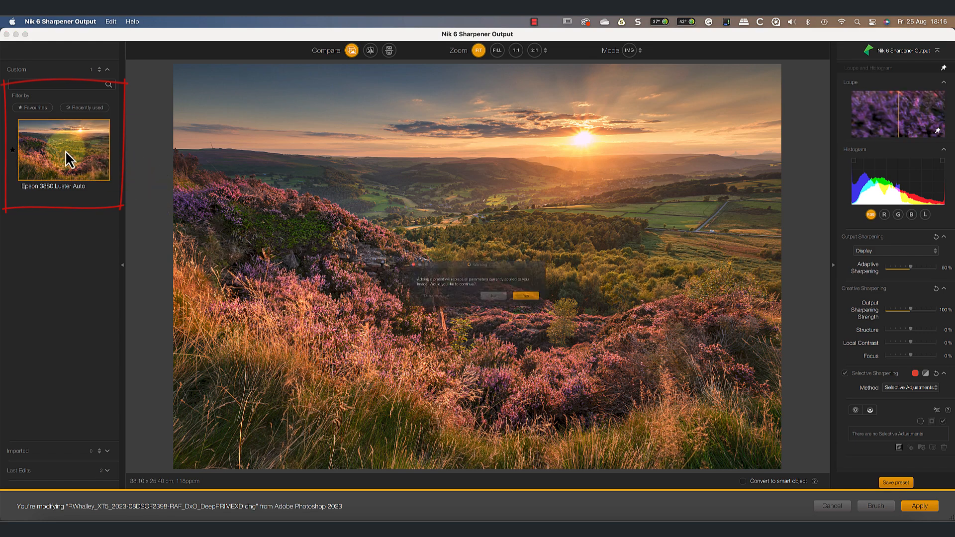
click(548, 303)
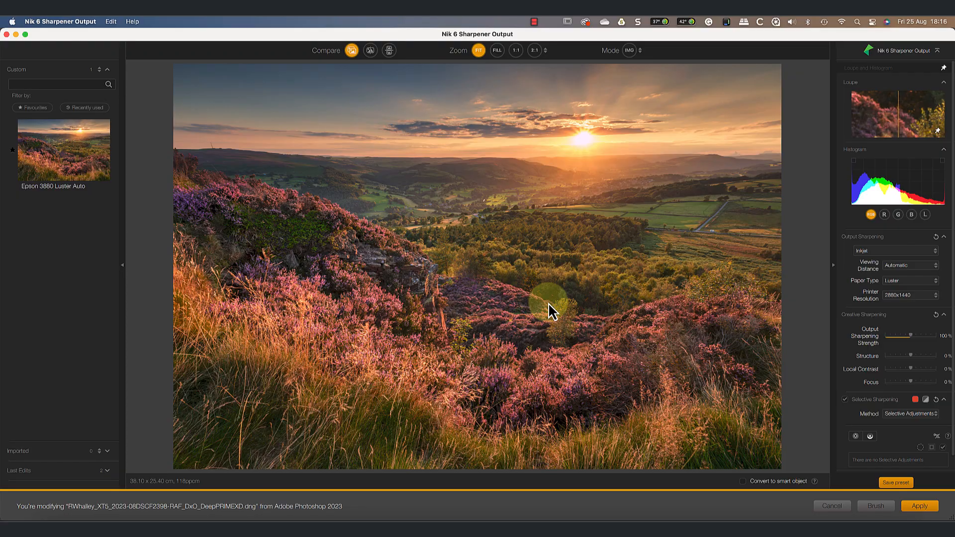
Try the Display output sharpening method at 1:1 magnification and switch back to Inkjet
click(516, 49)
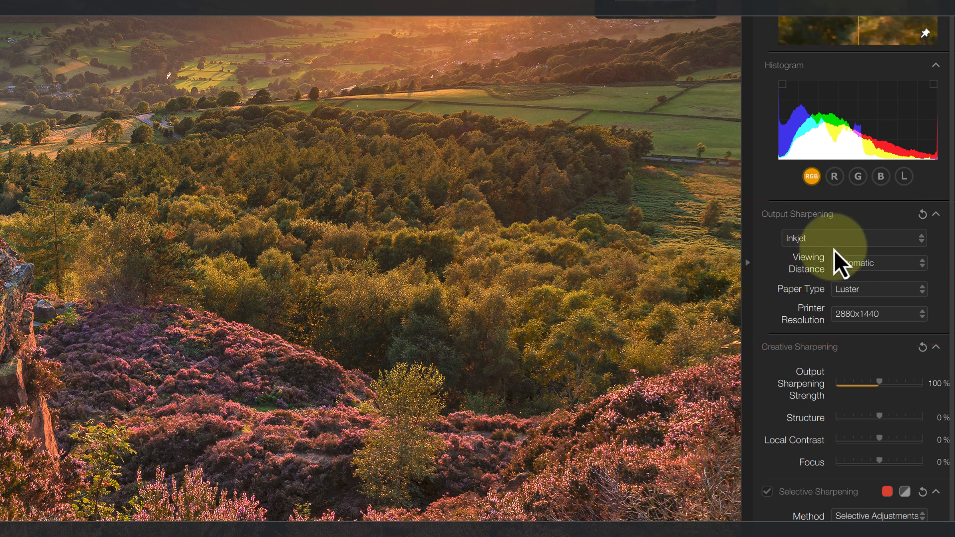
click(922, 242)
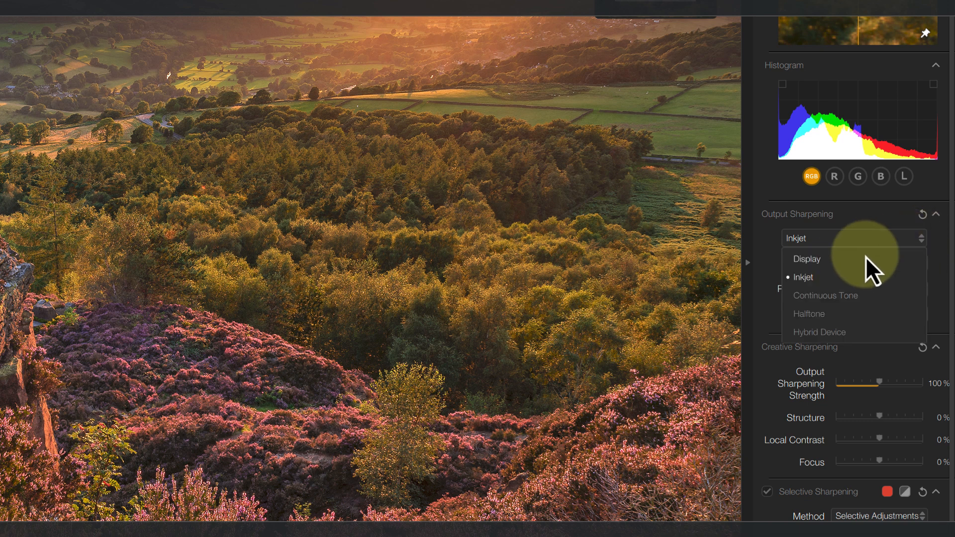
click(845, 260)
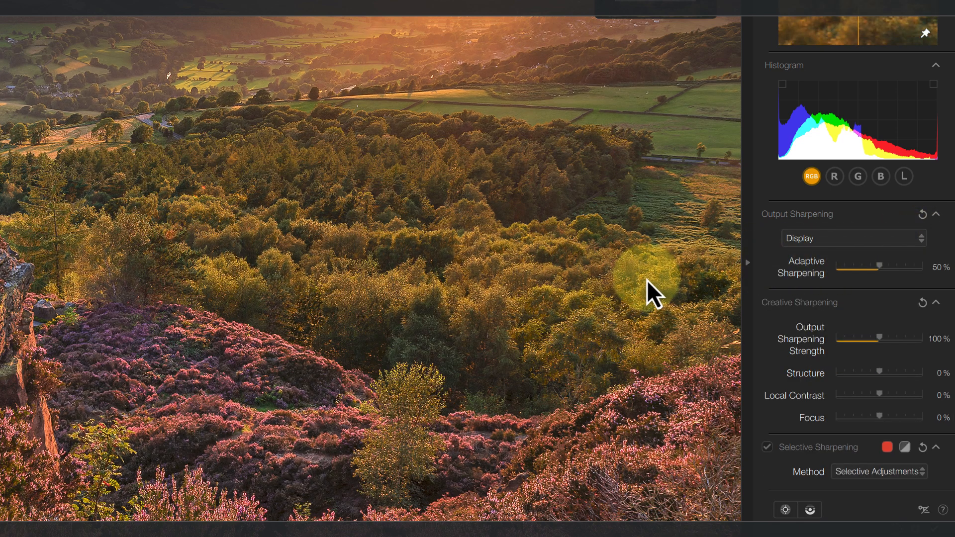
click(921, 239)
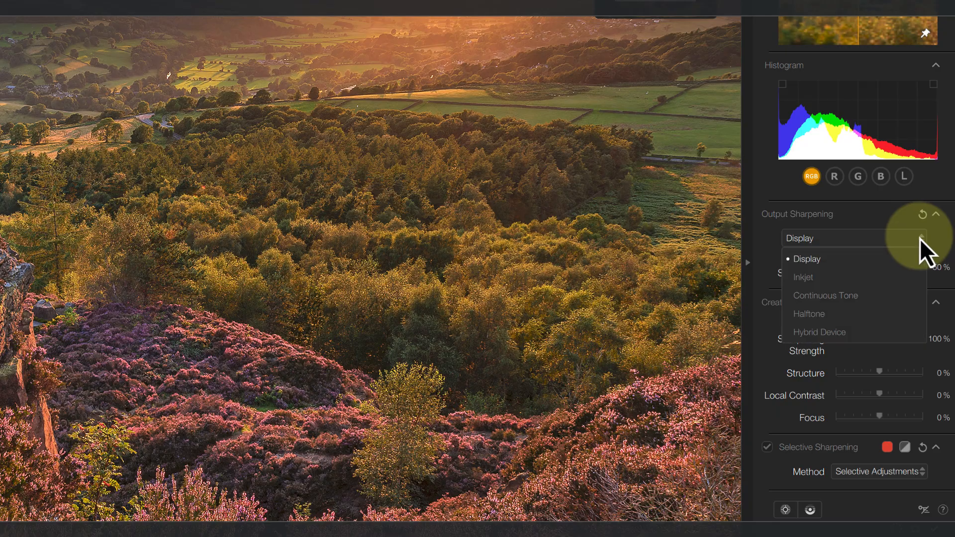
click(821, 277)
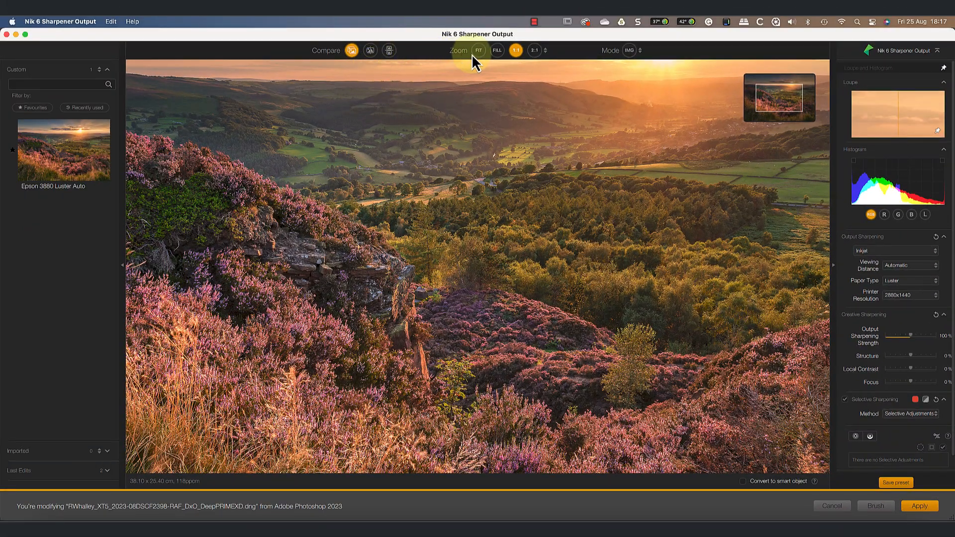
click(479, 50)
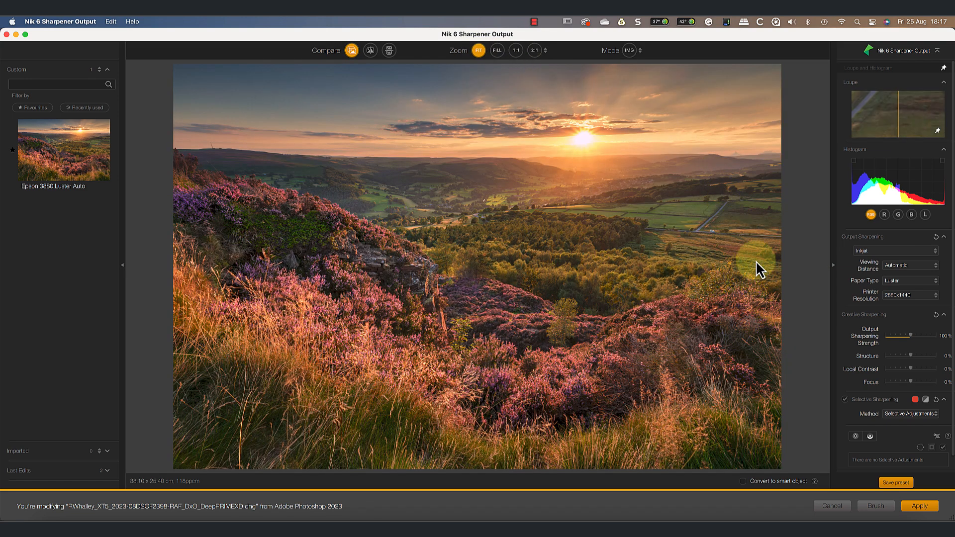
Add a control line over the sky above the horizon and set its Output Sharpening Strength to 0%
click(870, 436)
click(464, 157)
click(479, 146)
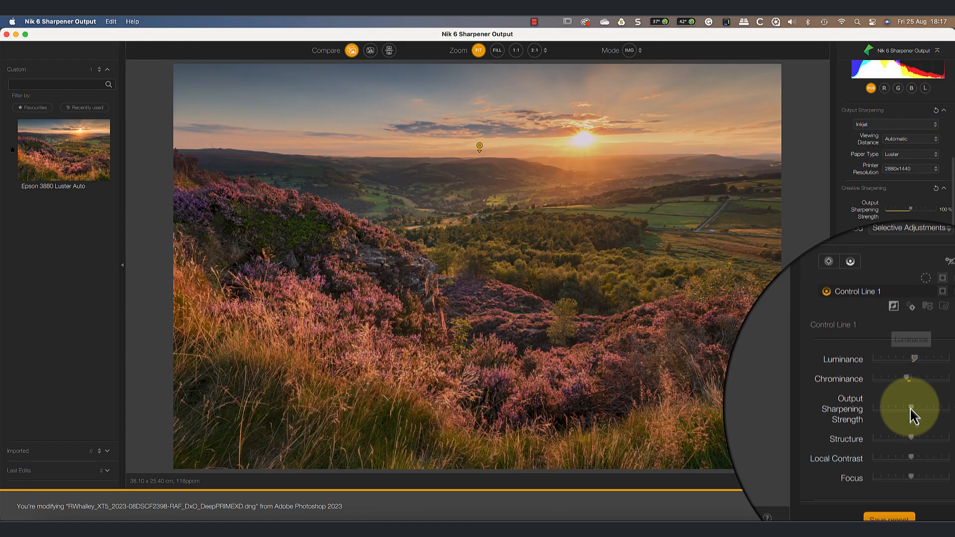
drag(910, 407, 886, 410)
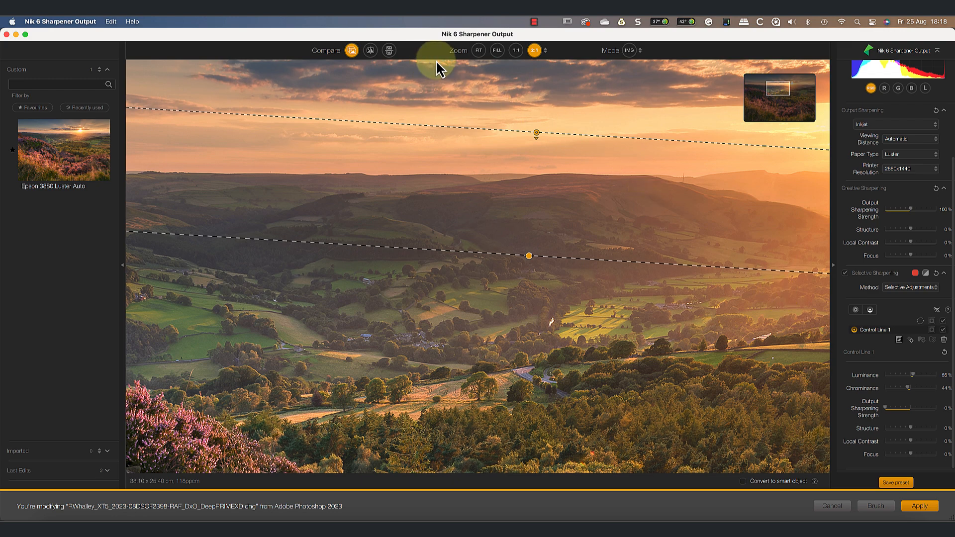
click(478, 50)
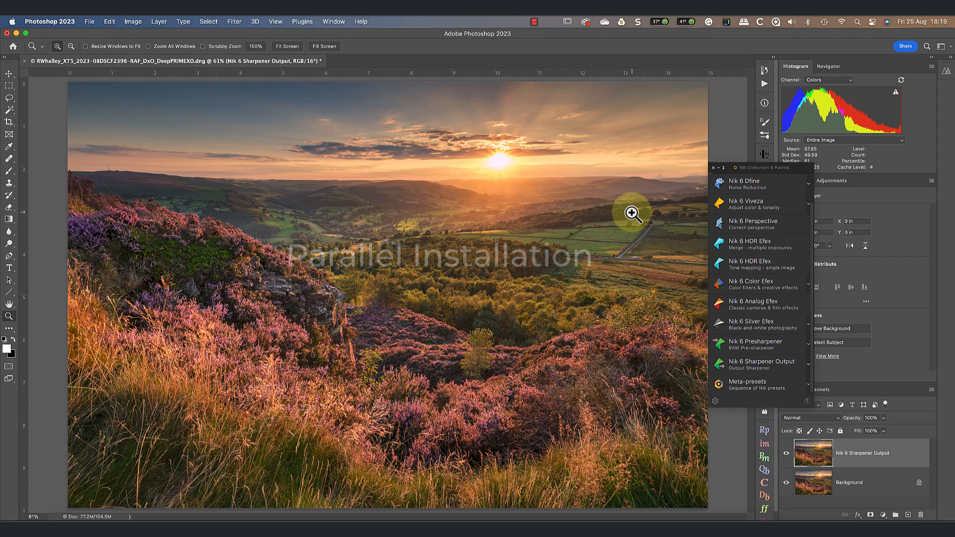
In Photoshop, check which Nik Collection versions are installed among the filters
click(234, 23)
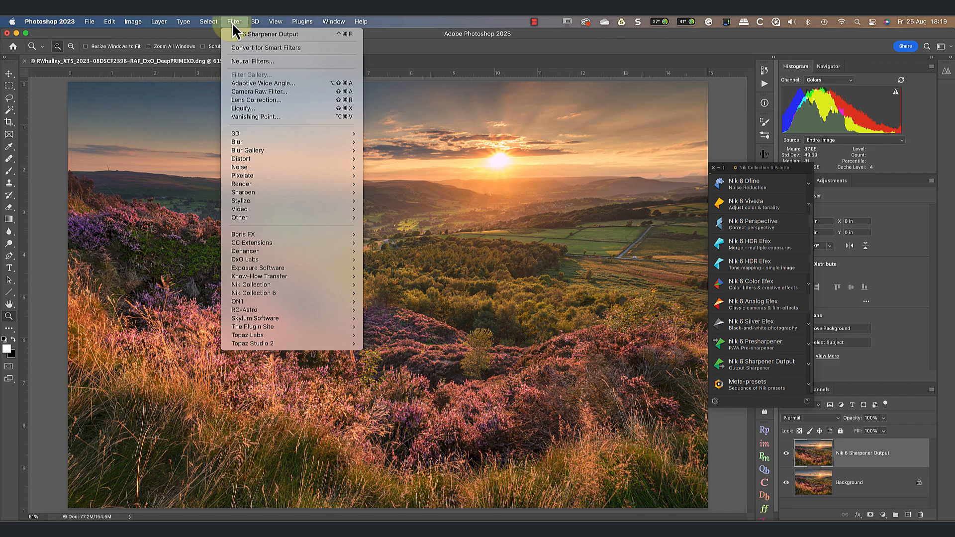
click(469, 124)
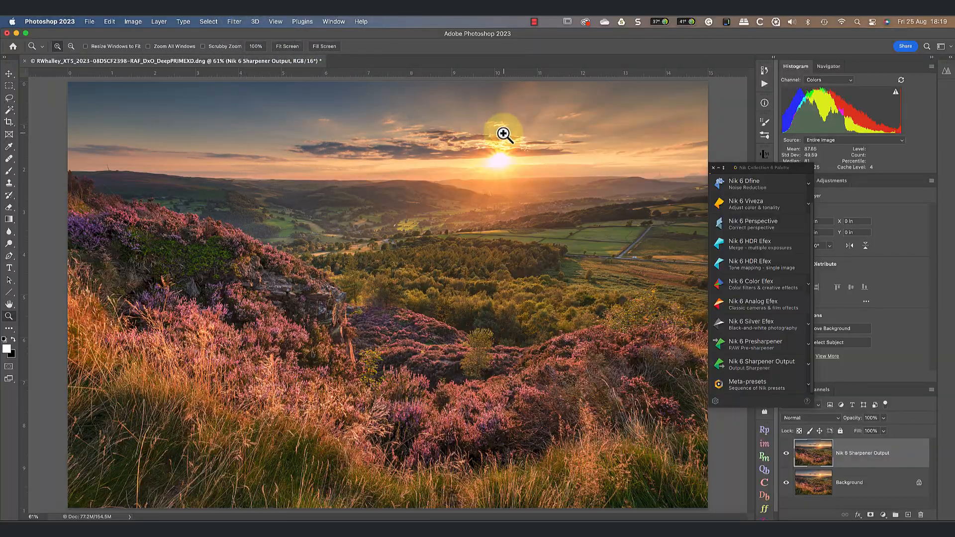